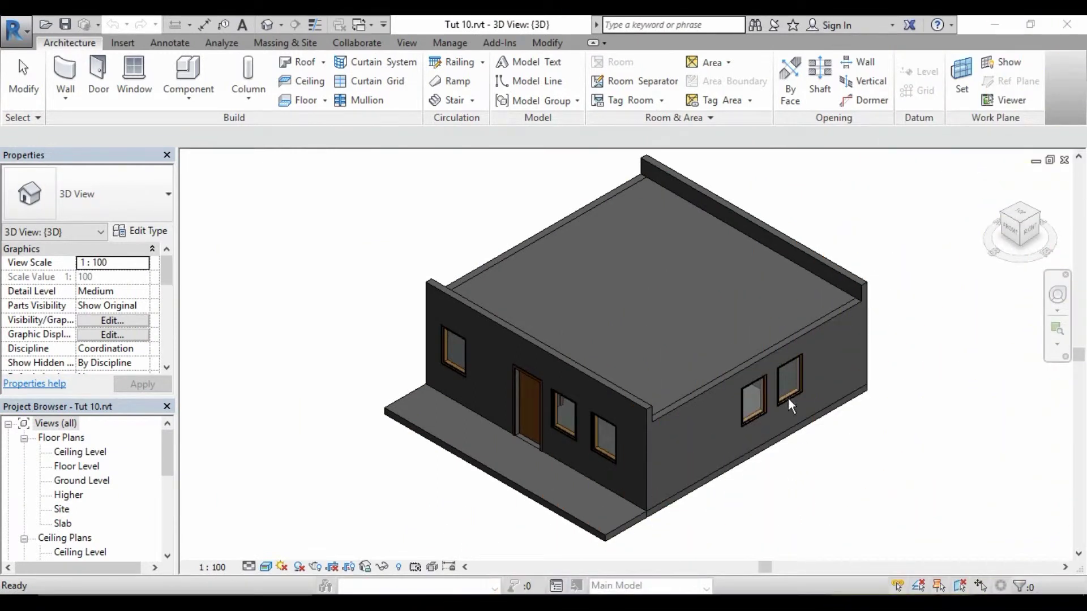
# - Focus the Revit window and shift the 3D house view up and to the left
pyautogui.click(945, 296)
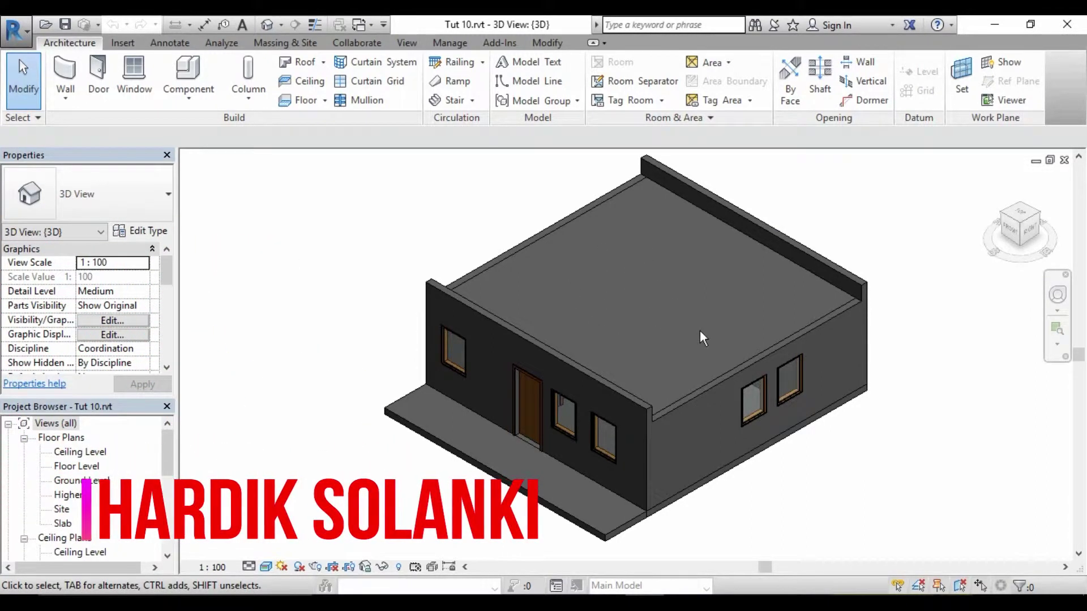
pyautogui.moveTo(649, 363); pyautogui.dragTo(585, 355, button='middle')
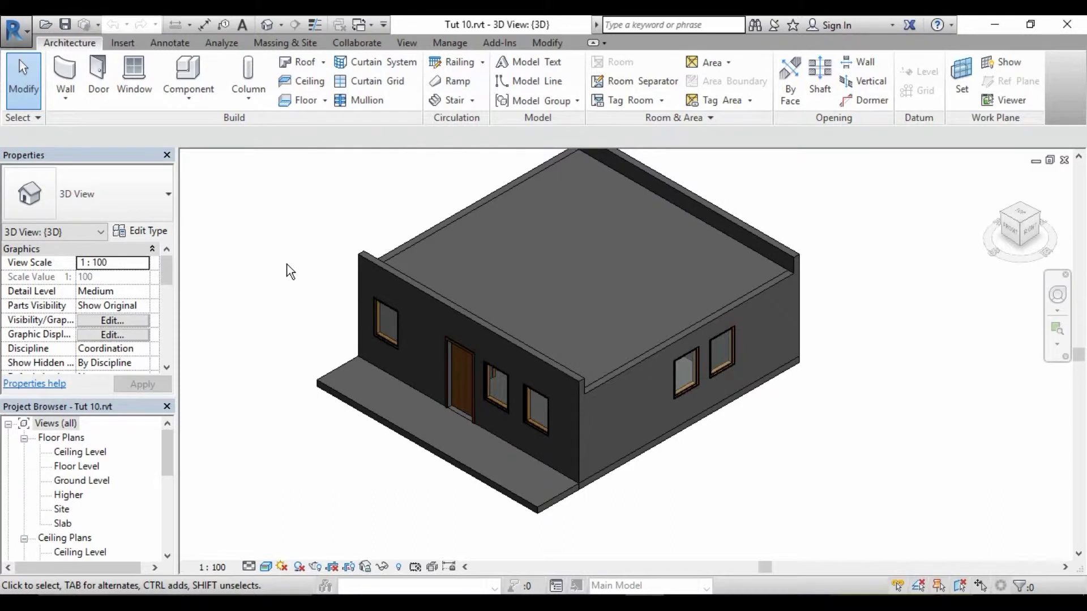
pyautogui.moveTo(165, 457); pyautogui.dragTo(154, 516)
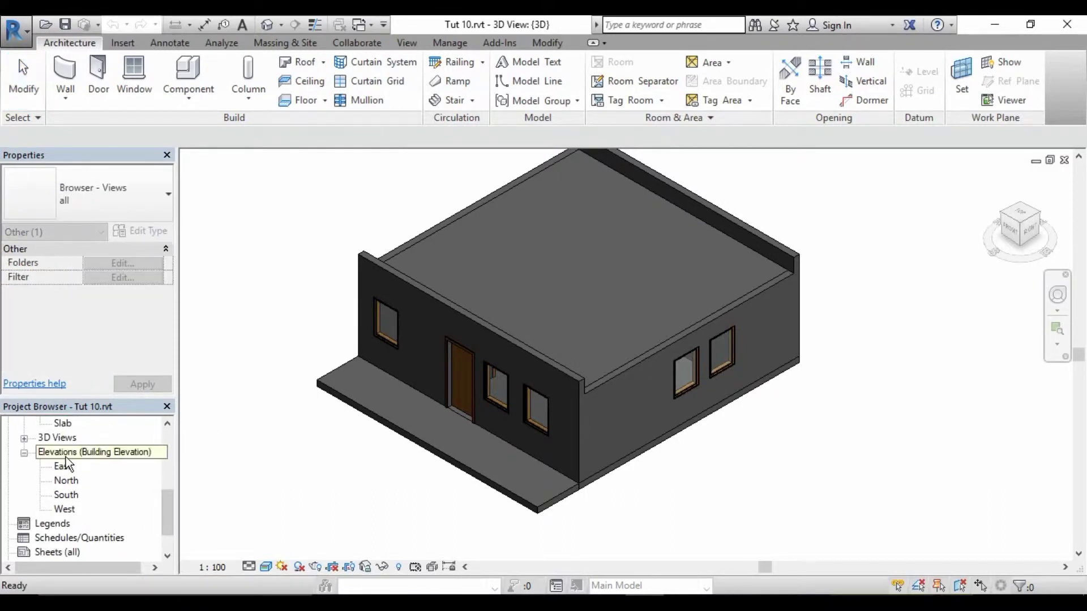
# - Open the South elevation and place Level 6 at 3300 mm just above the Slab level
pyautogui.doubleClick(67, 494)
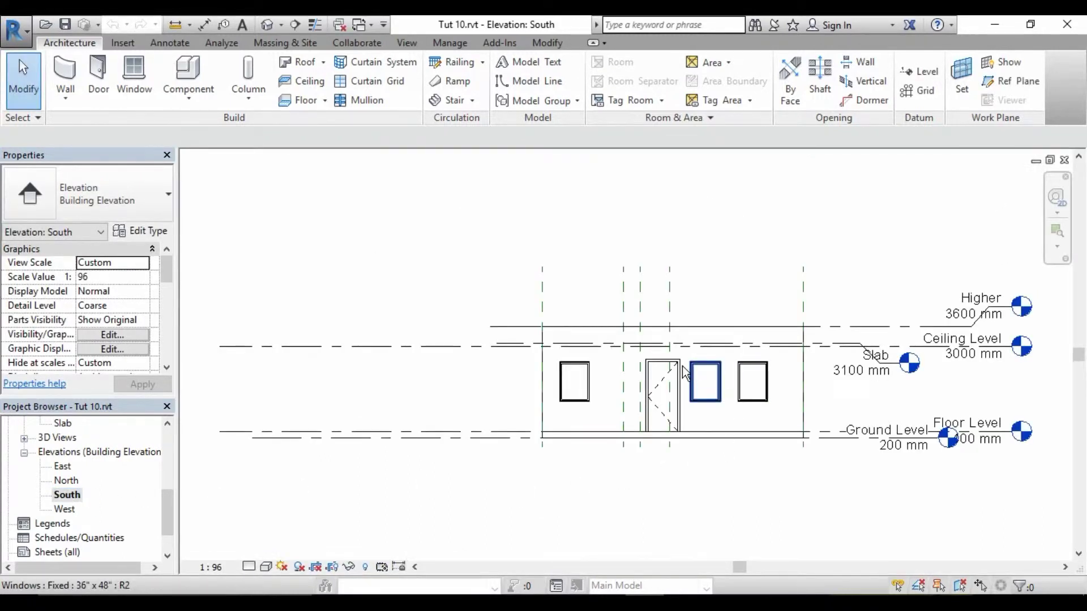
pyautogui.scroll(1, 688, 361)
pyautogui.scroll(1, 690, 365)
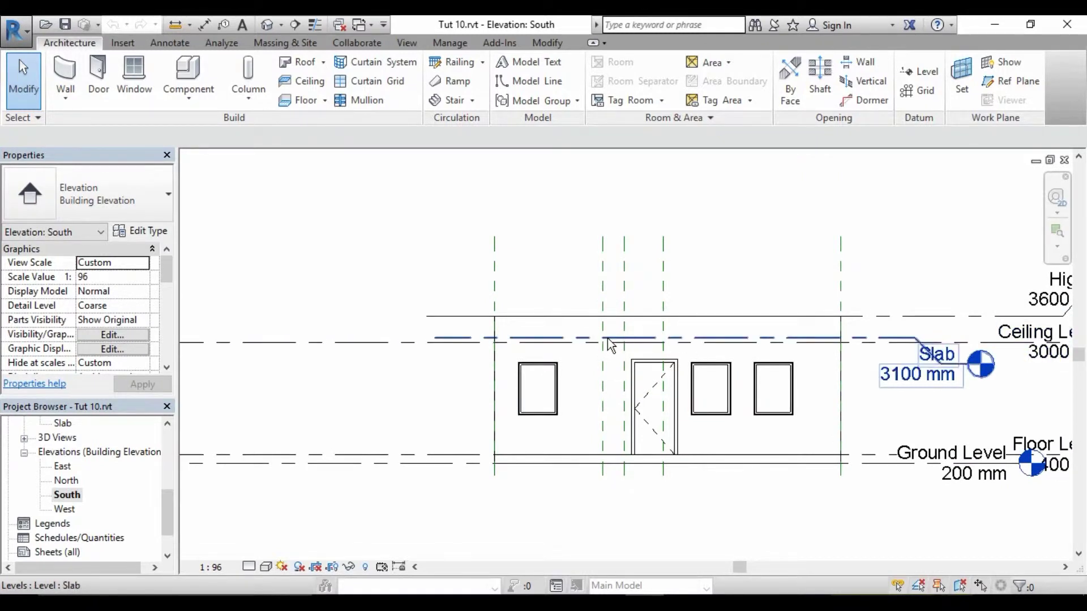
pyautogui.click(925, 73)
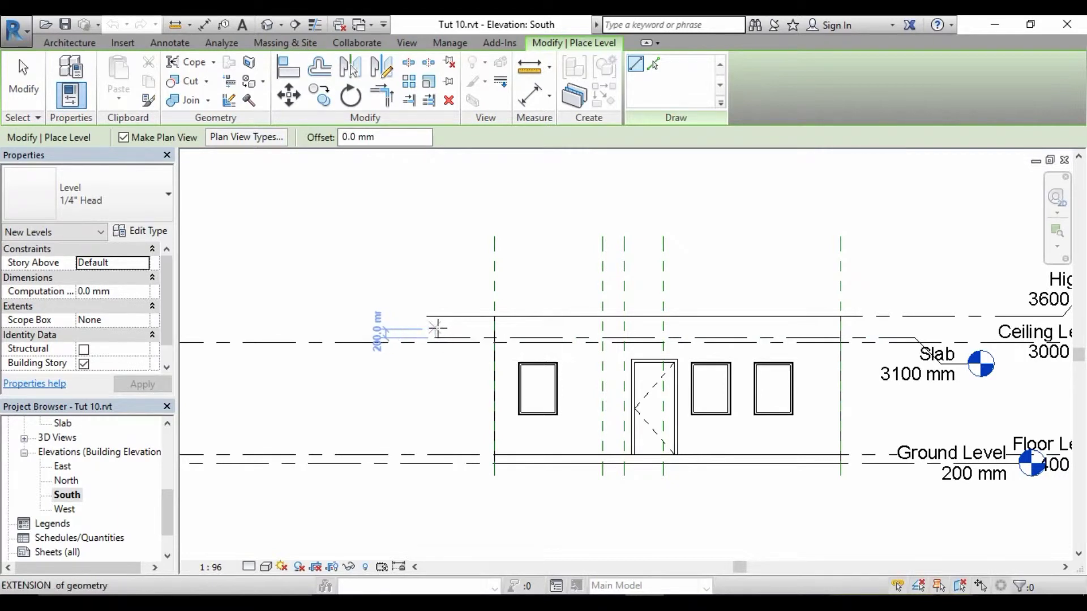
pyautogui.click(435, 327)
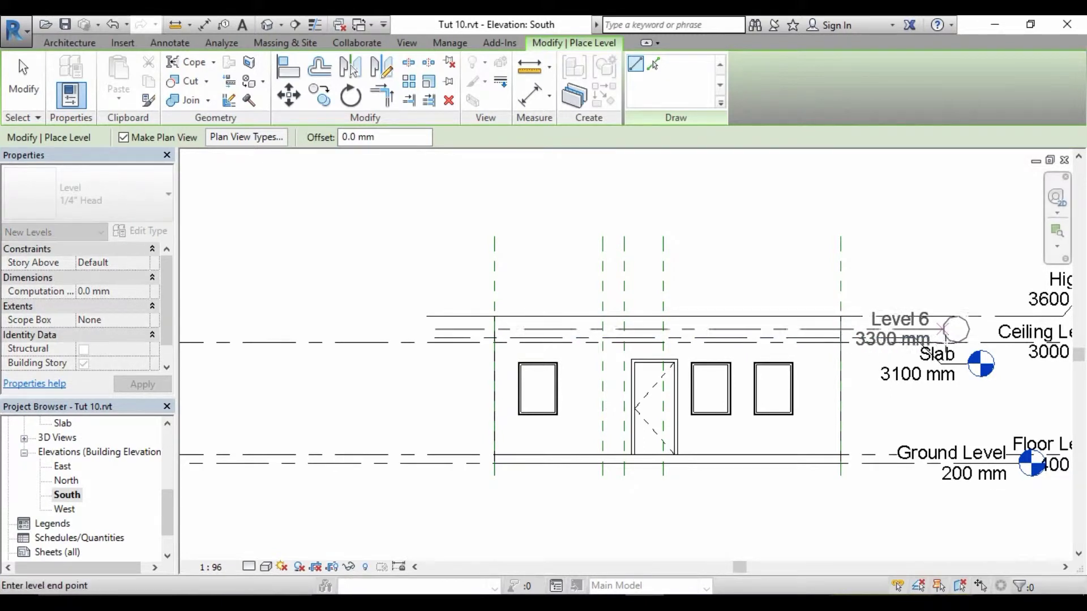
pyautogui.press('Escape')
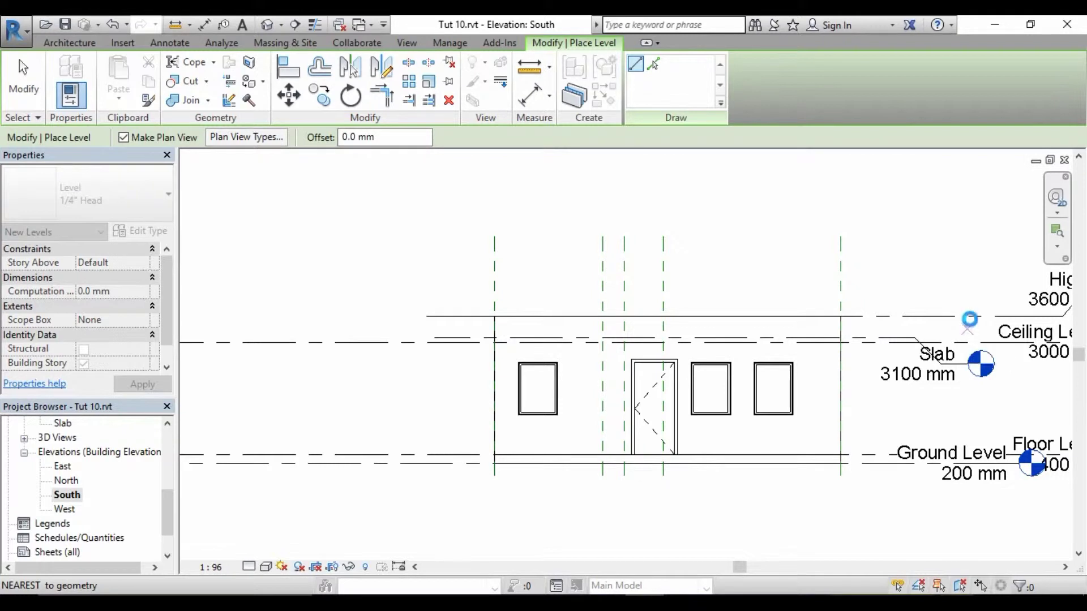
pyautogui.click(969, 313)
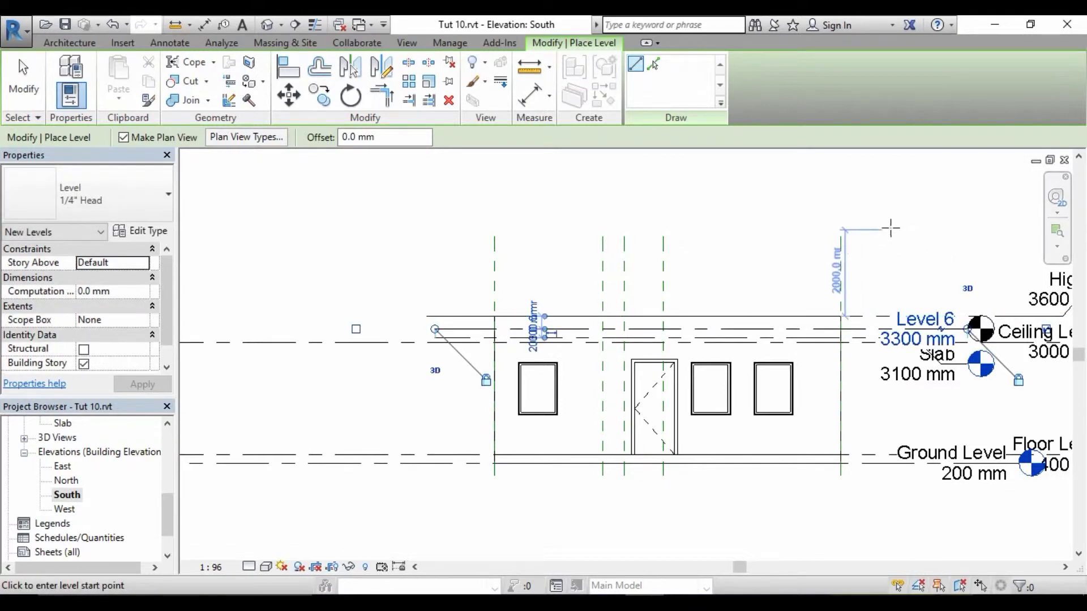
pyautogui.click(24, 80)
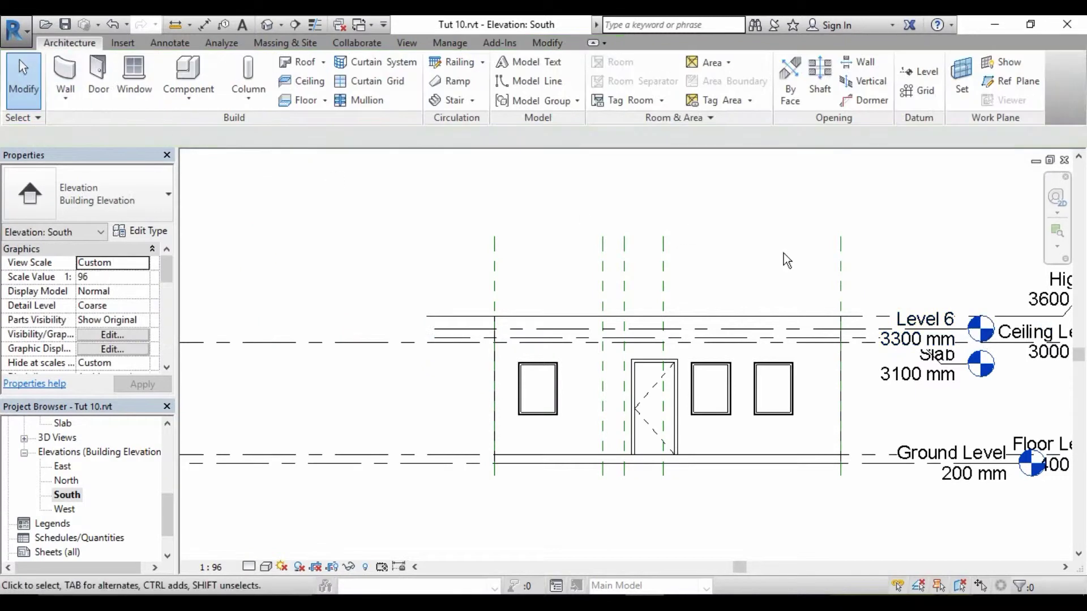
# - Rename Level 6 to Roof, renaming its matching views as well
pyautogui.click(940, 327)
pyautogui.click(930, 283)
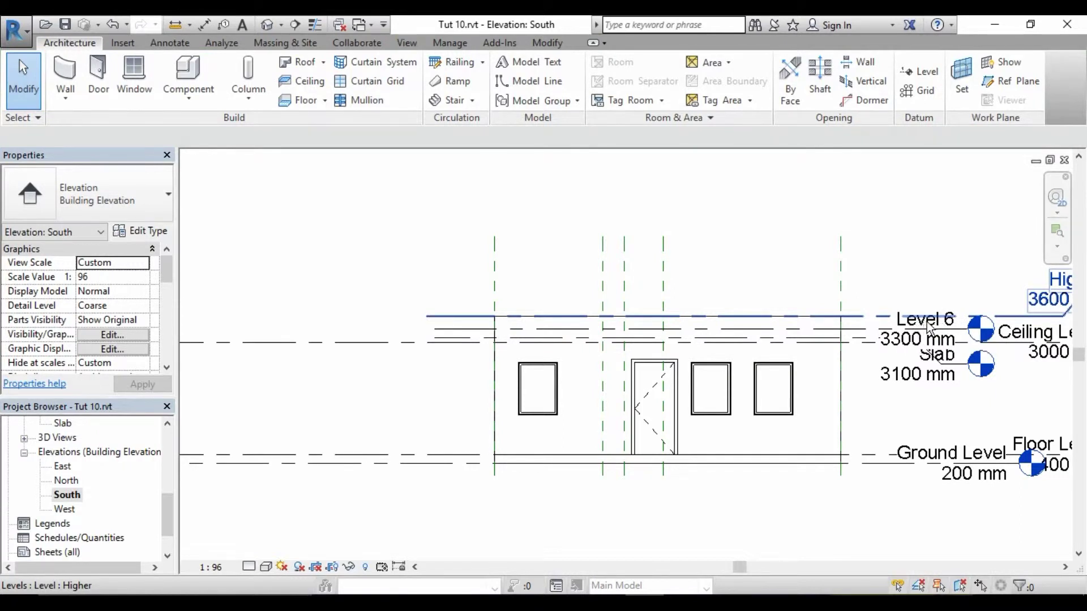
pyautogui.click(950, 328)
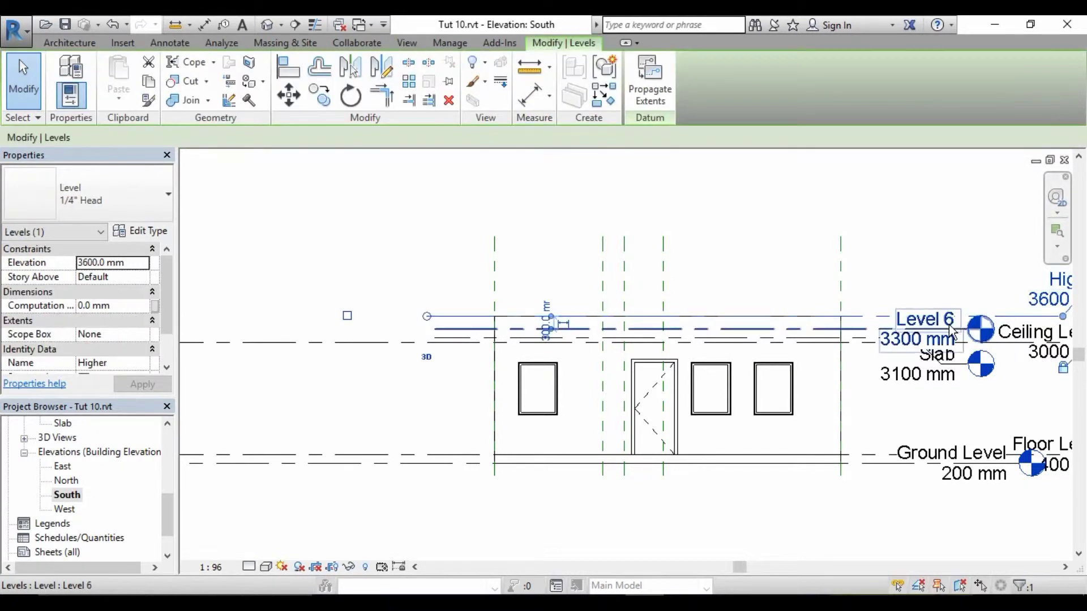
pyautogui.click(949, 327)
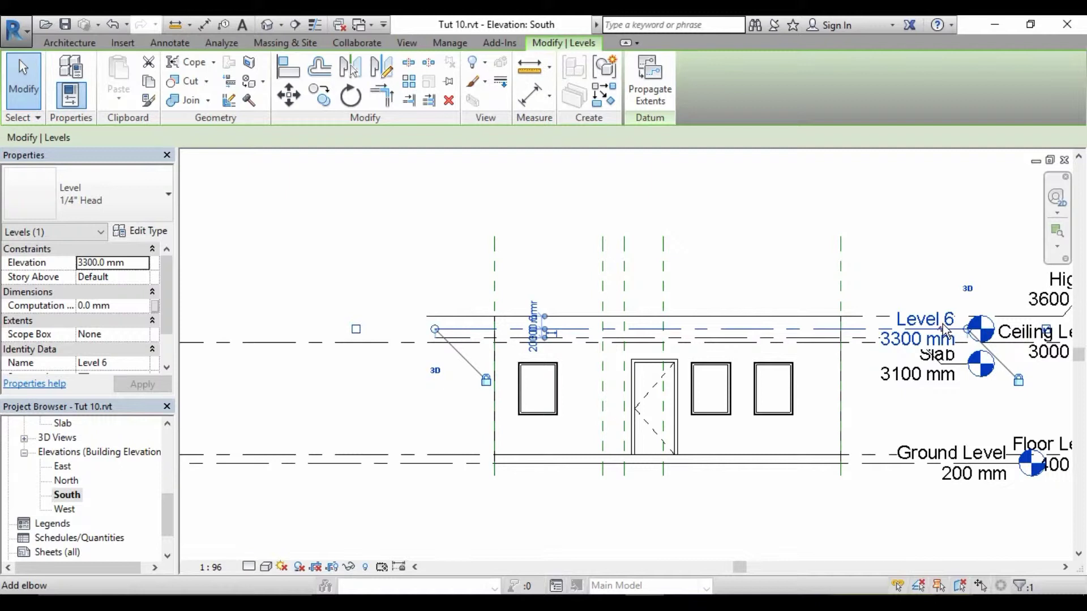
pyautogui.press('Escape')
pyautogui.doubleClick(929, 325)
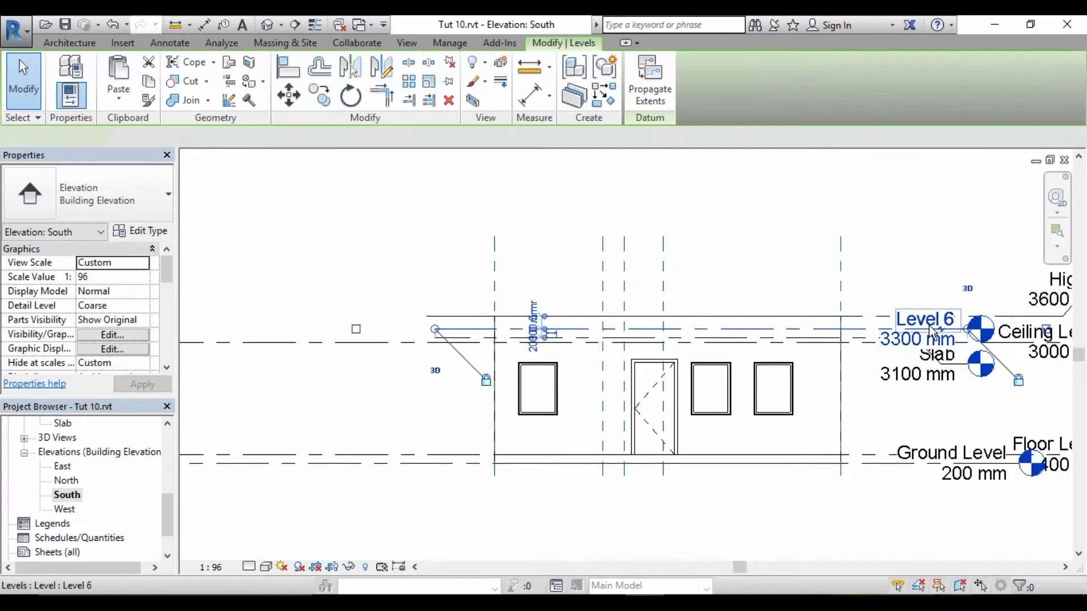
pyautogui.click(929, 326)
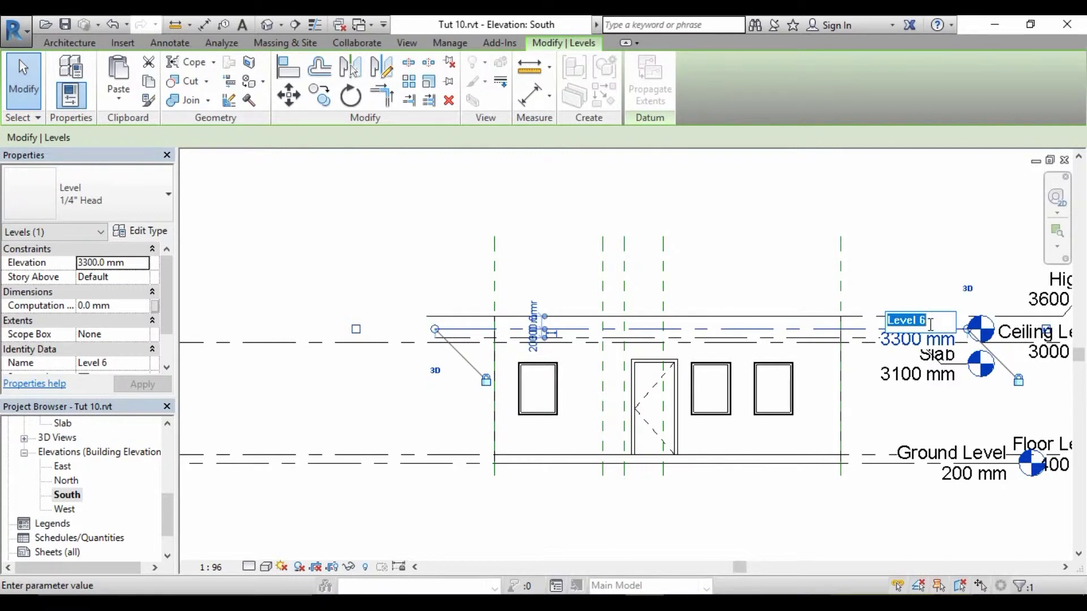
pyautogui.write('Roof')
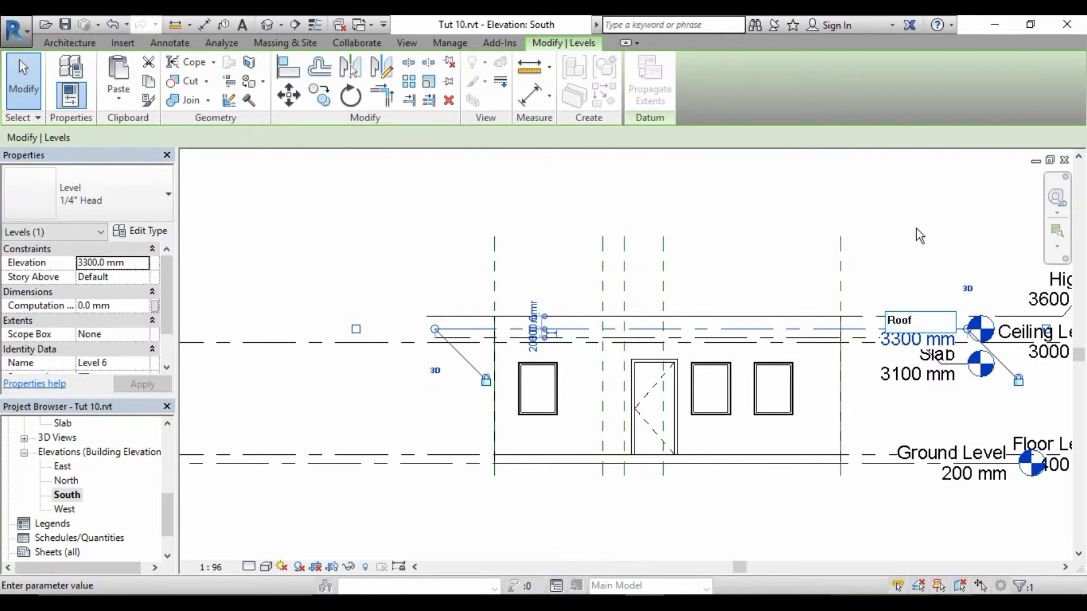
pyautogui.press('Return')
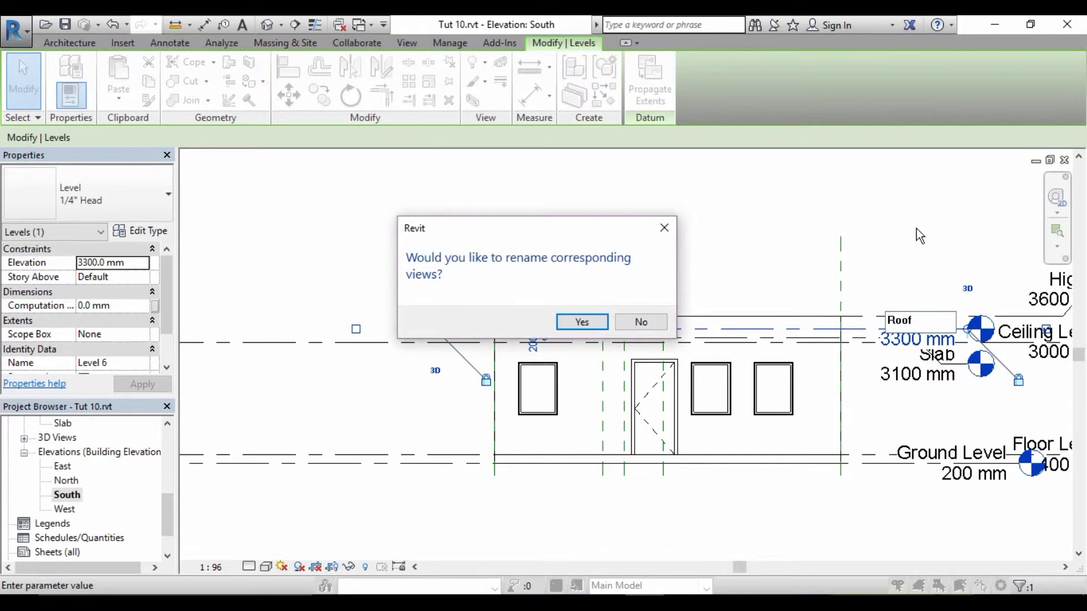
pyautogui.click(573, 322)
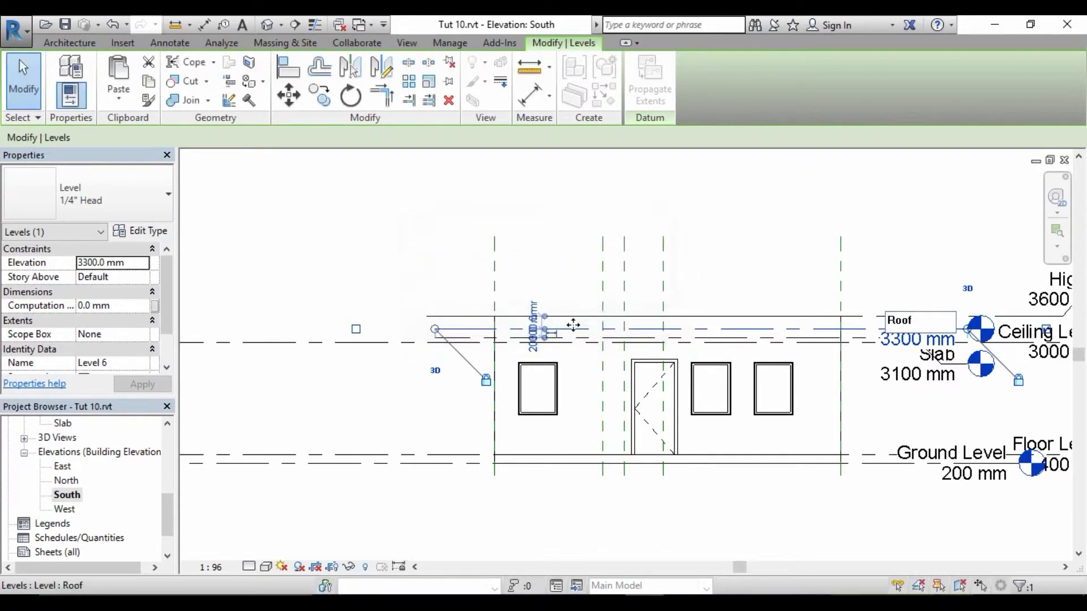
# - Add an elbow to the Roof level head and raise its label clear of the Slab label
pyautogui.click(943, 337)
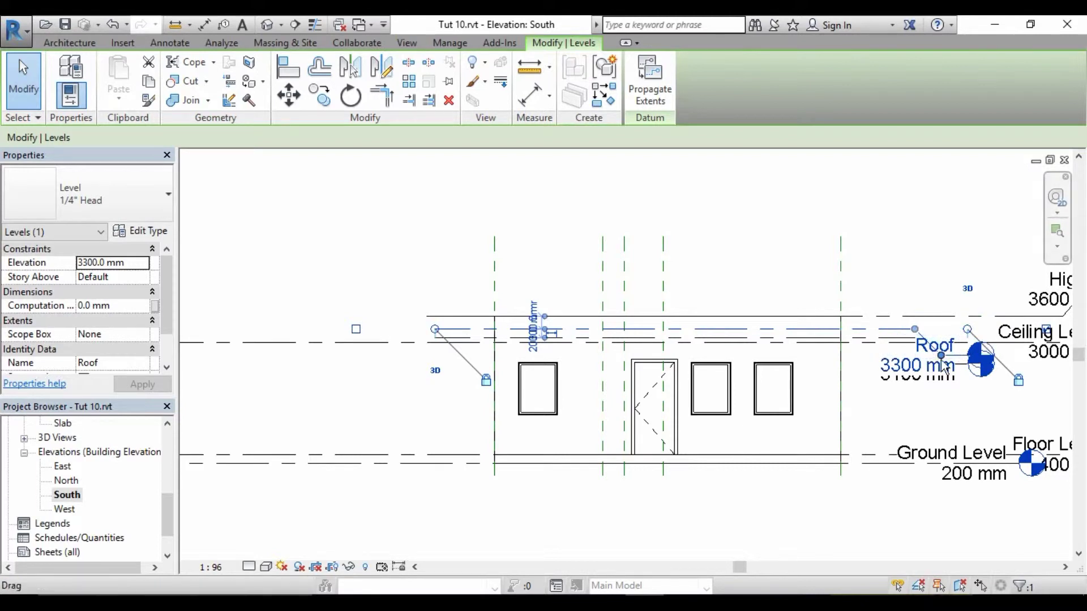
pyautogui.moveTo(947, 365); pyautogui.dragTo(941, 277)
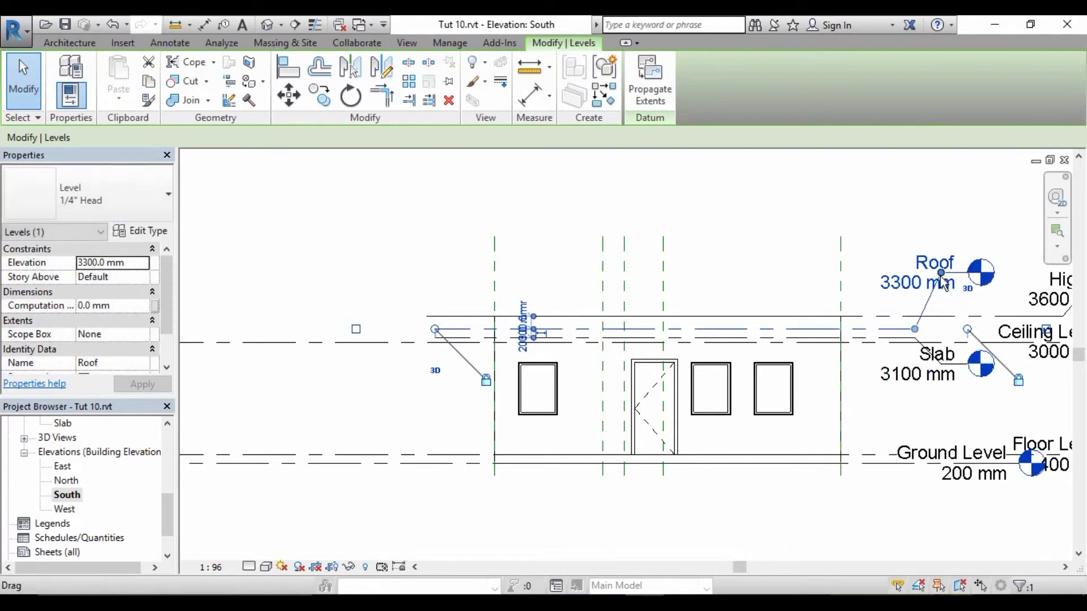
pyautogui.click(765, 218)
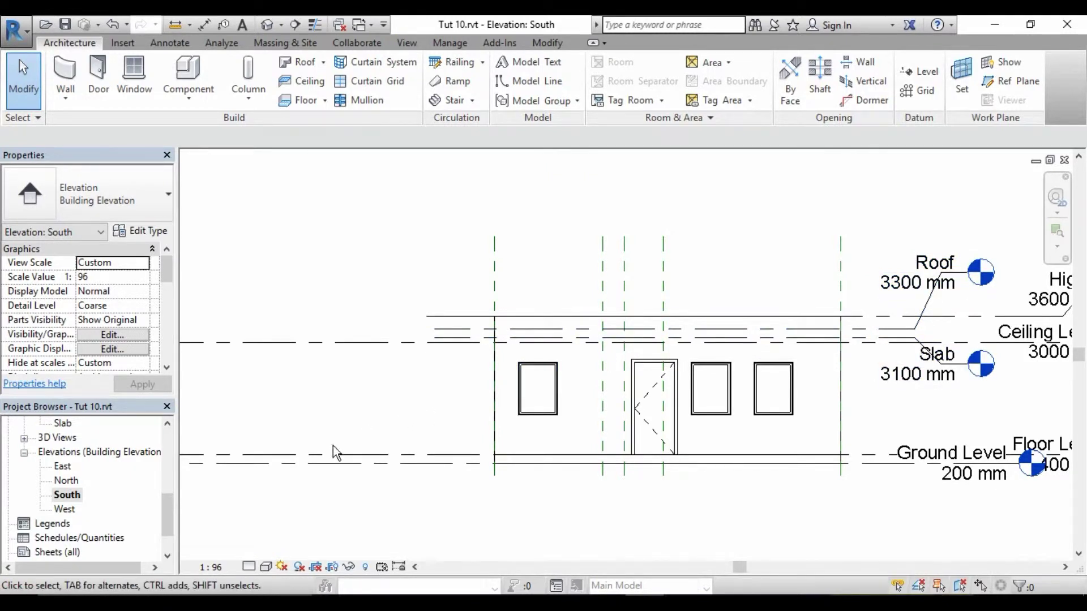
pyautogui.moveTo(164, 507); pyautogui.dragTo(172, 435)
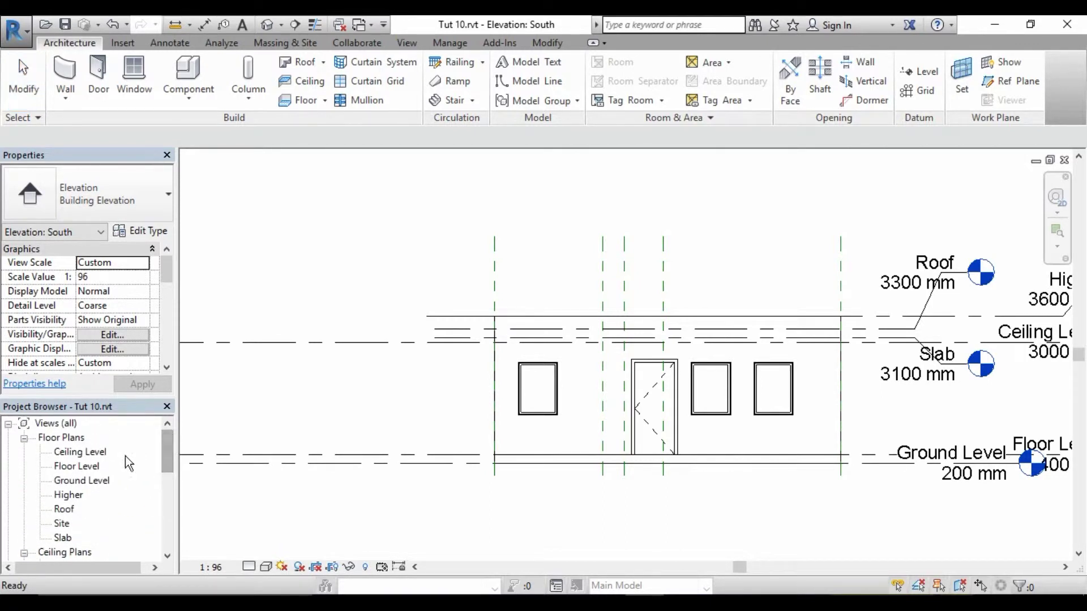
# - Open the Ground Level plan and copy the top reference plane slightly lower down
pyautogui.doubleClick(81, 481)
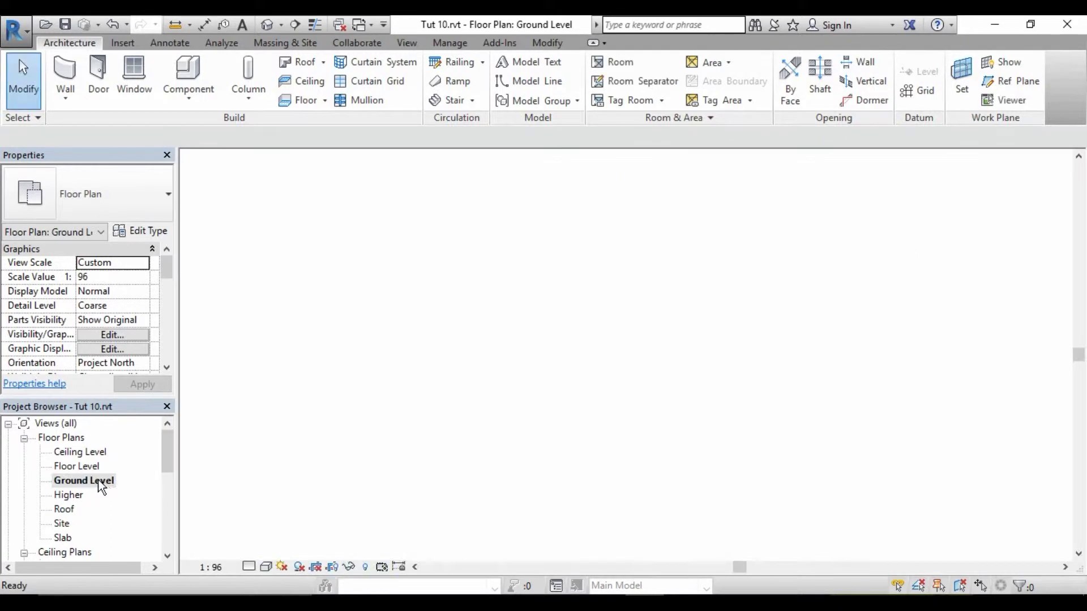
pyautogui.scroll(2, 524, 258)
pyautogui.scroll(1, 523, 259)
pyautogui.scroll(1, 523, 259)
pyautogui.scroll(1, 524, 259)
pyautogui.scroll(1, 523, 259)
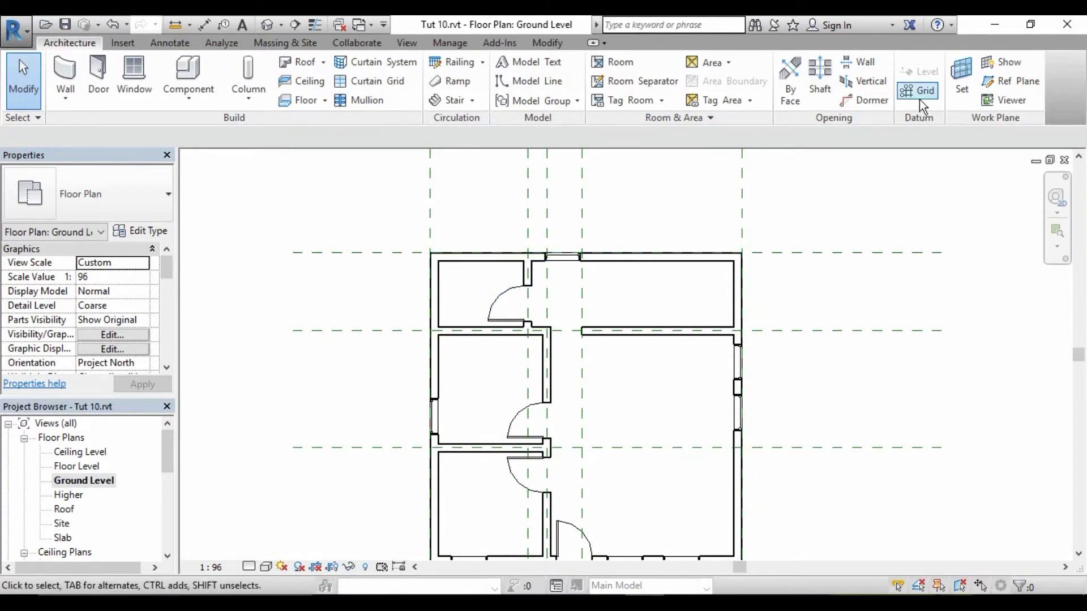
pyautogui.click(808, 256)
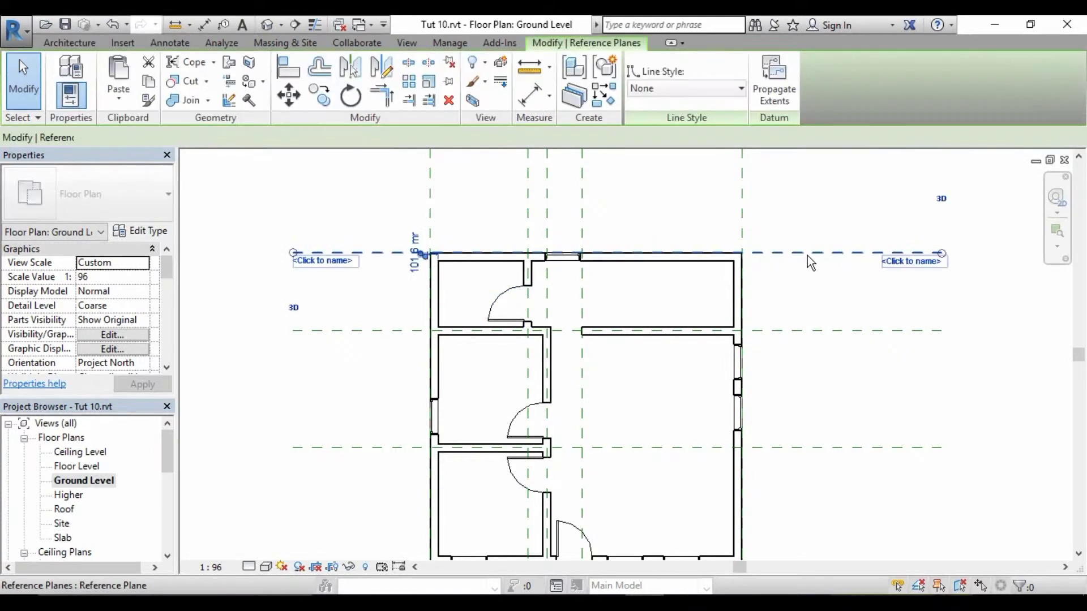
pyautogui.click(320, 90)
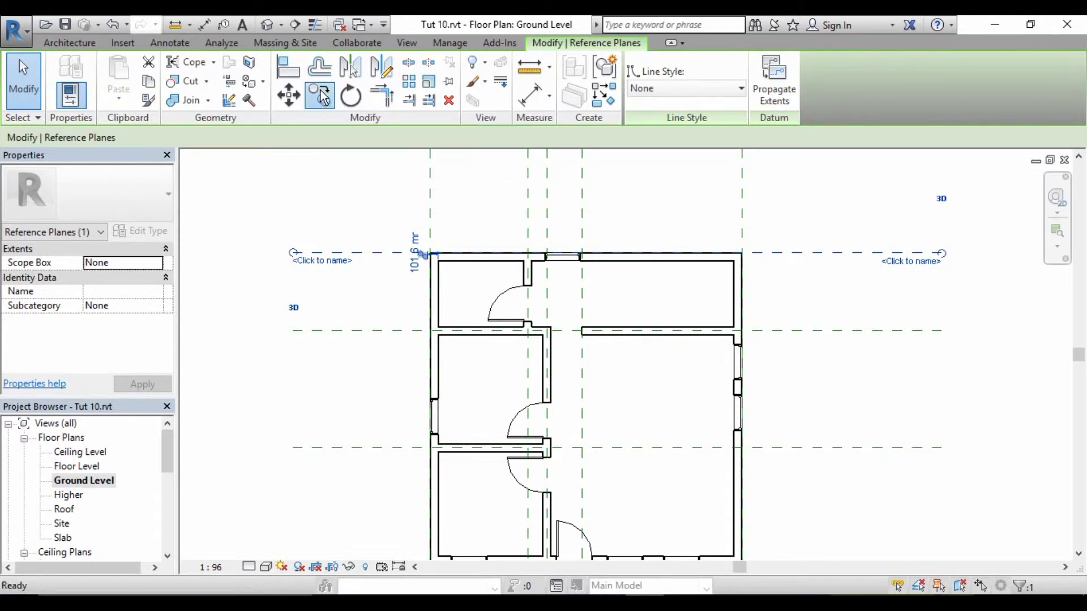
pyautogui.click(389, 253)
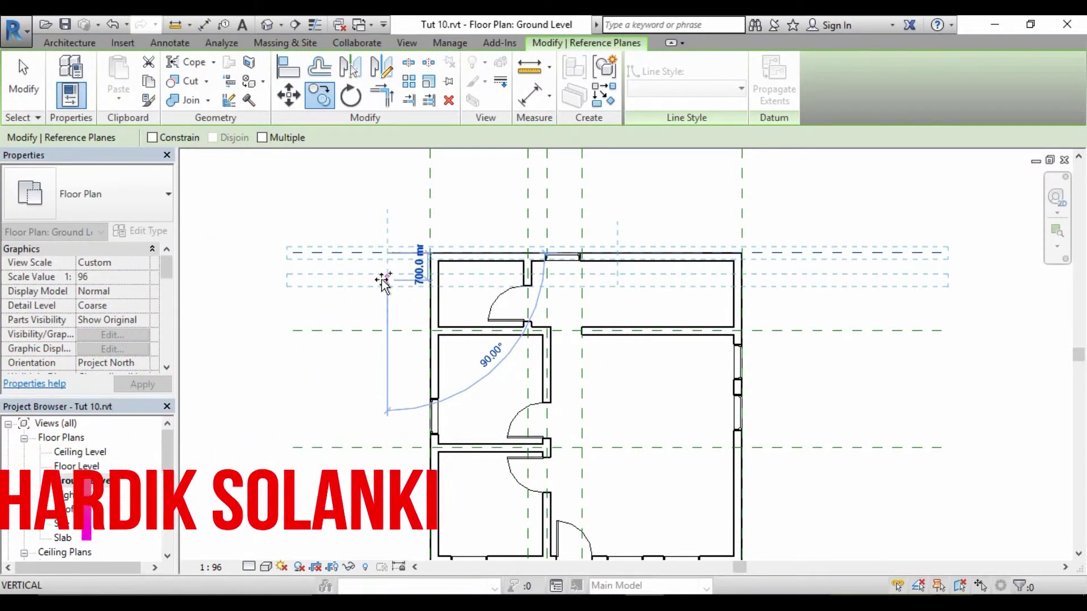
pyautogui.click(381, 279)
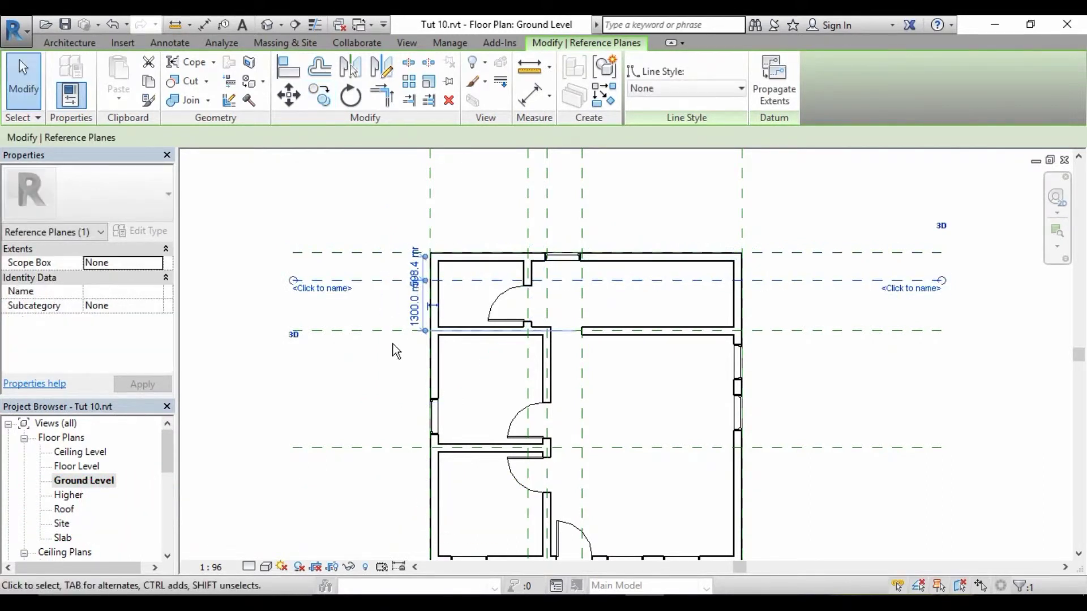
pyautogui.scroll(-1, 393, 347)
pyautogui.moveTo(394, 347); pyautogui.dragTo(376, 308, button='middle')
pyautogui.press('Escape')
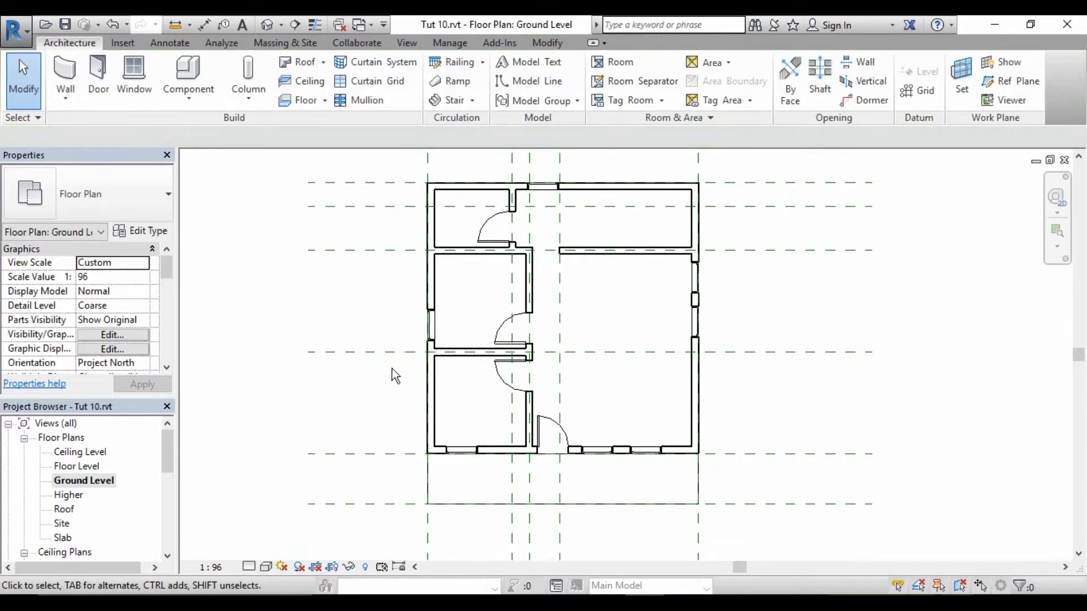
# - Copy the bottom reference plane to a position just above the bottom wall
pyautogui.click(393, 455)
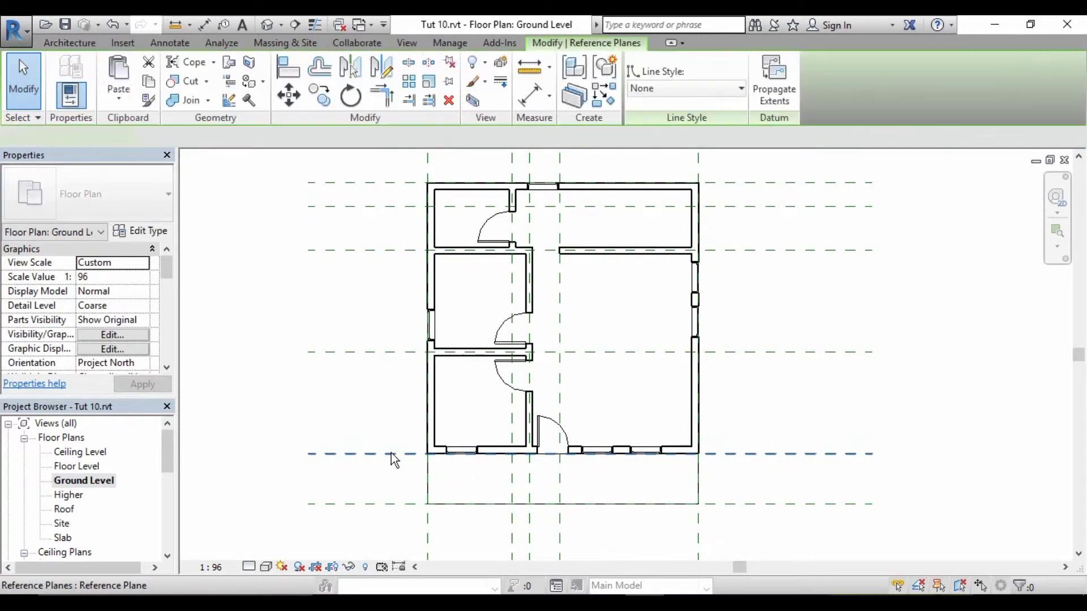
pyautogui.click(319, 95)
pyautogui.click(381, 455)
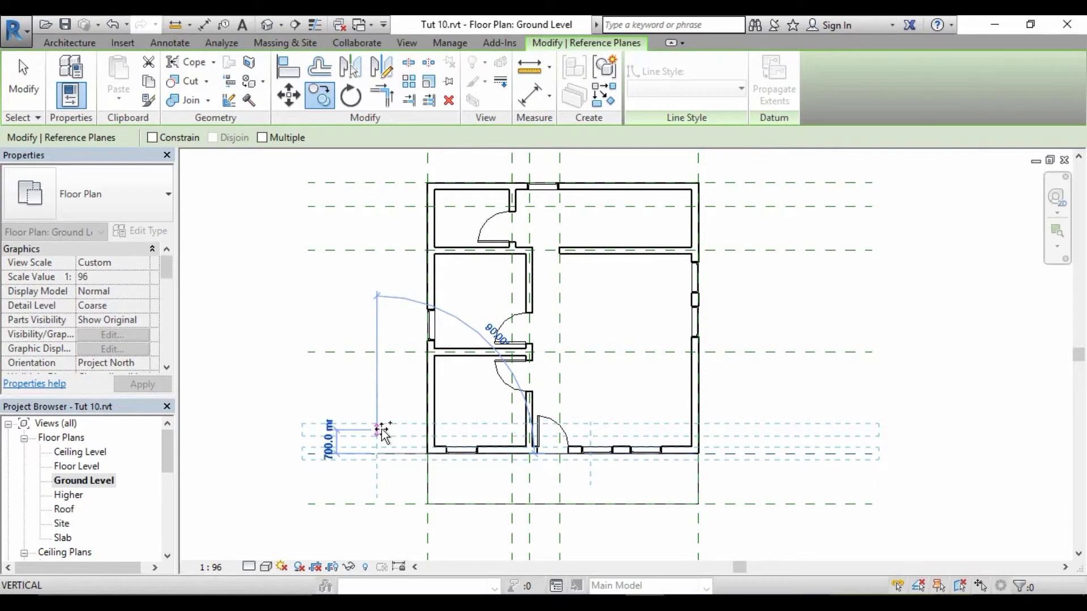
pyautogui.click(381, 431)
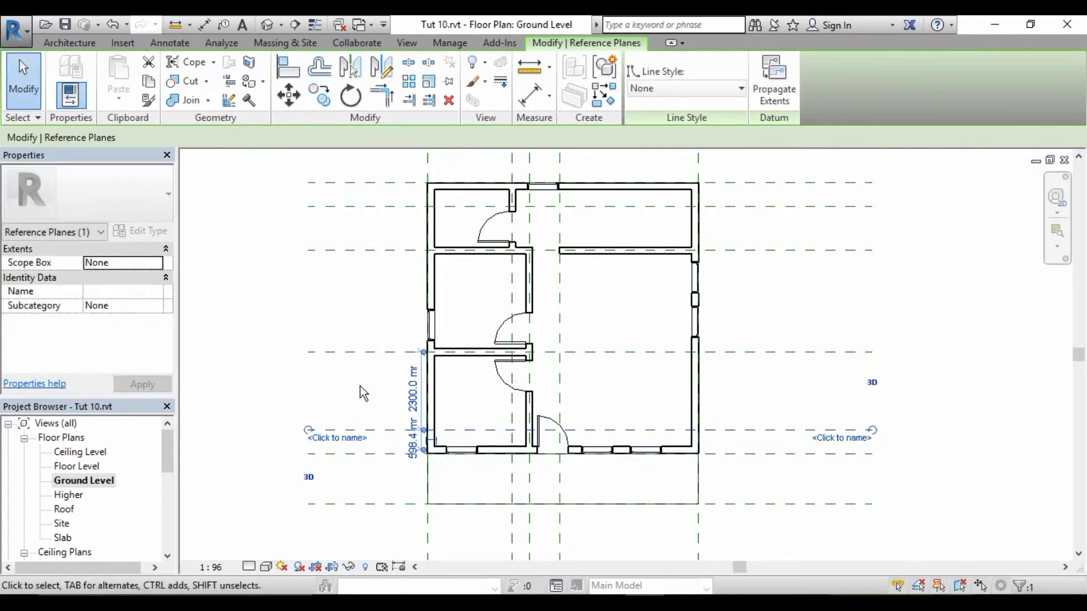
pyautogui.press('Escape')
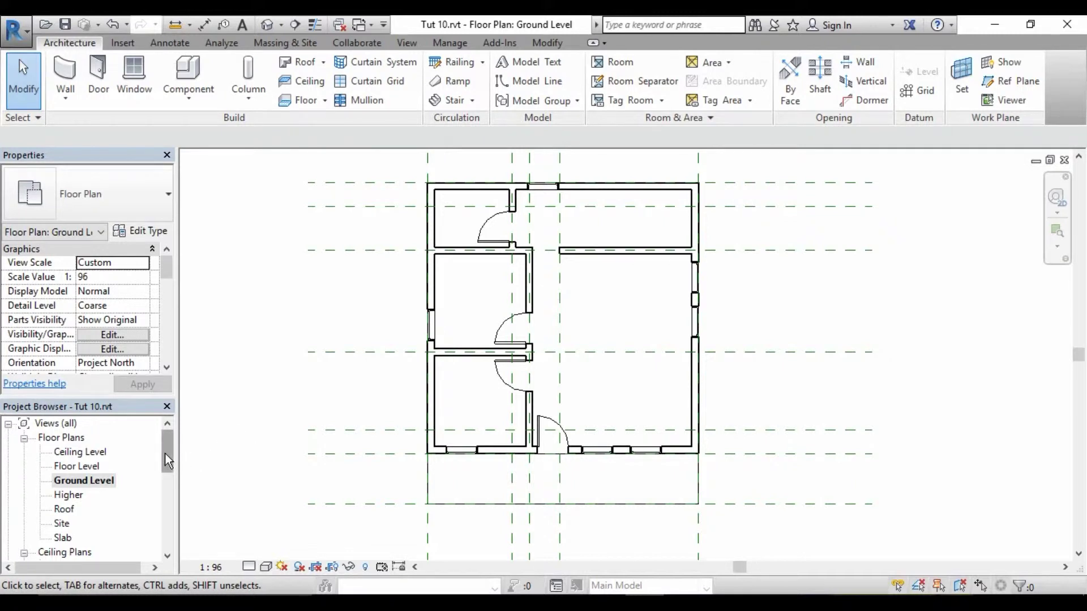
pyautogui.moveTo(165, 454); pyautogui.dragTo(164, 460)
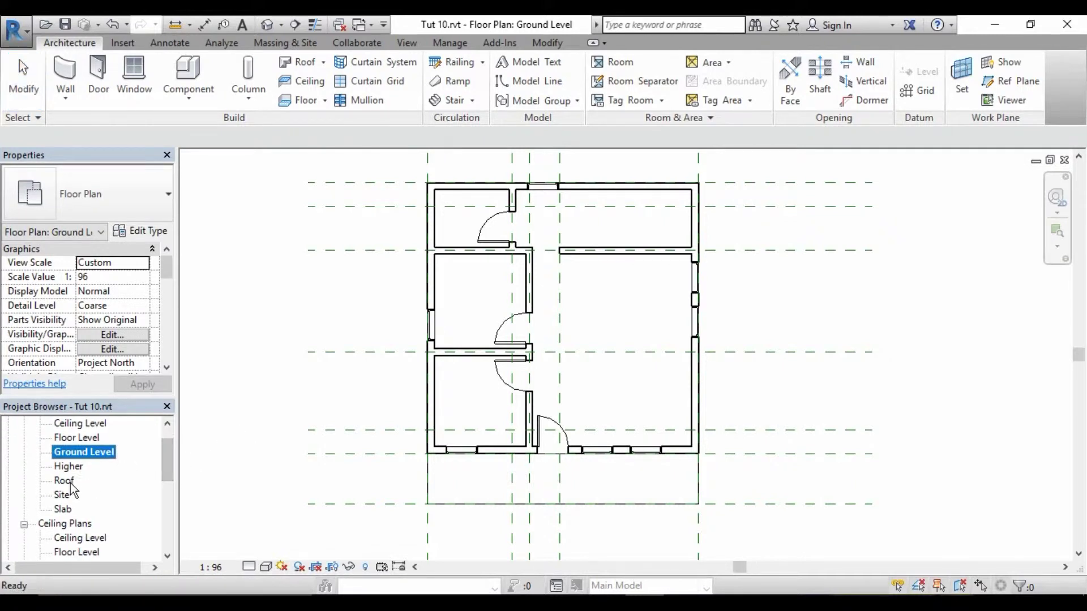
# - Open the Roof floor plan and briefly check a horizontal reference plane
pyautogui.doubleClick(65, 482)
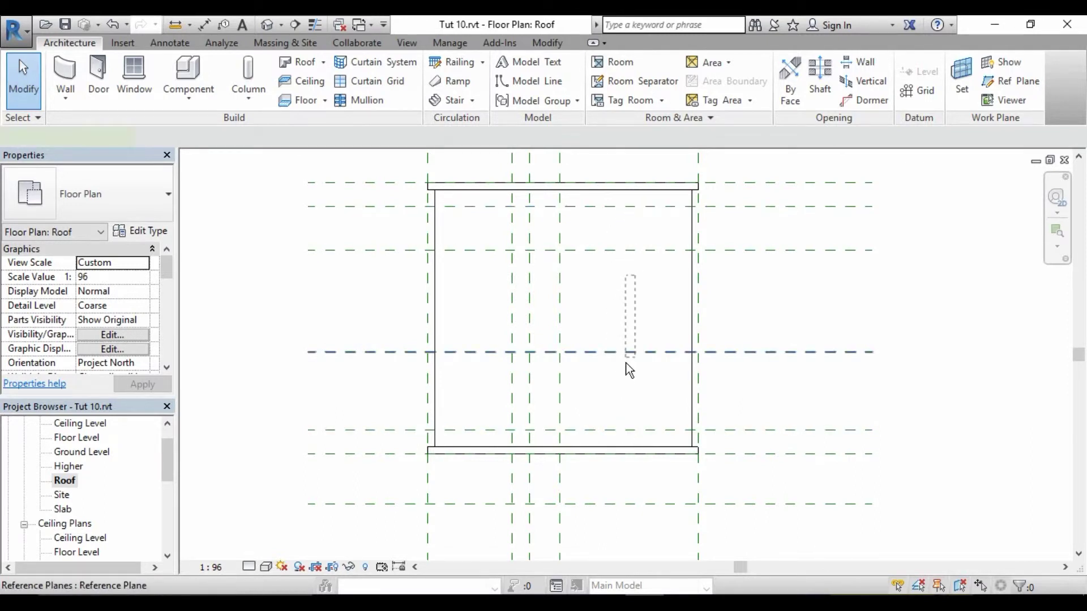
pyautogui.click(627, 353)
pyautogui.press('Escape')
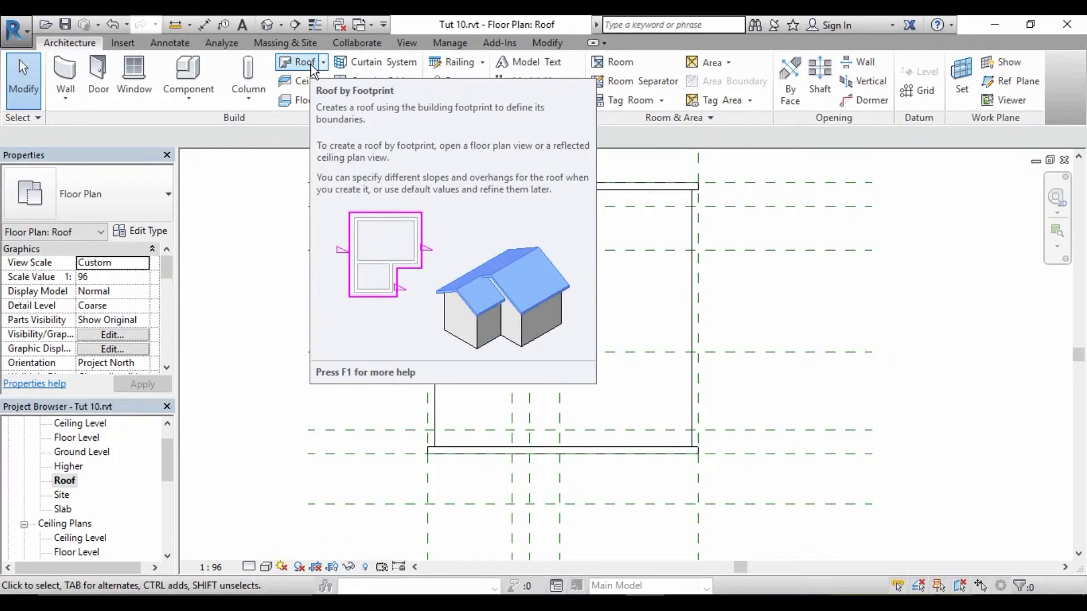
# - Create a Roof by Footprint with a rectangle between opposite plane intersections (8000 by 6600 mm)
pyautogui.click(323, 64)
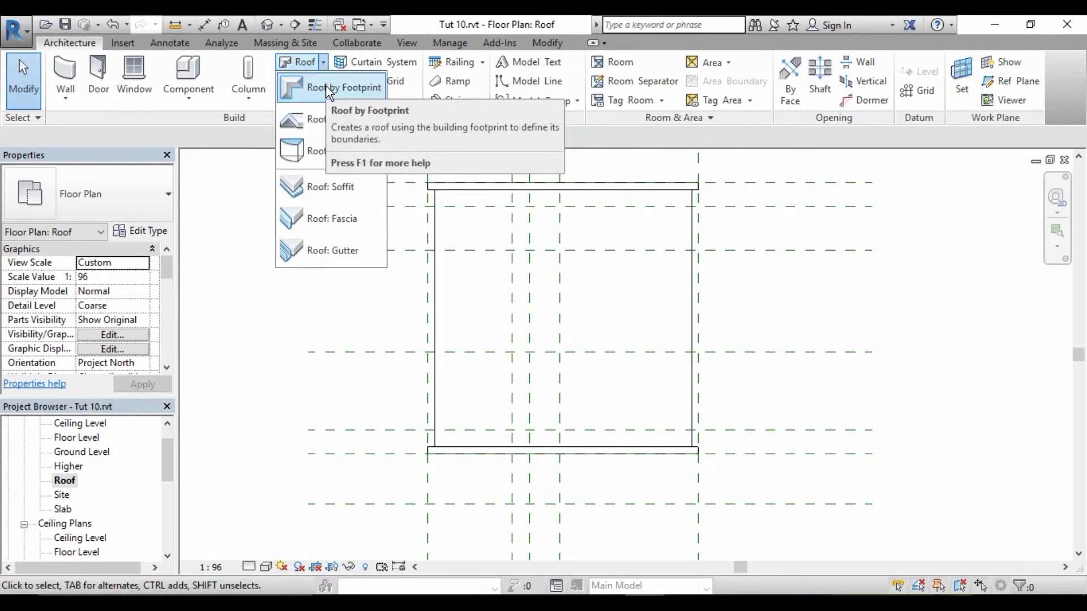
pyautogui.click(327, 89)
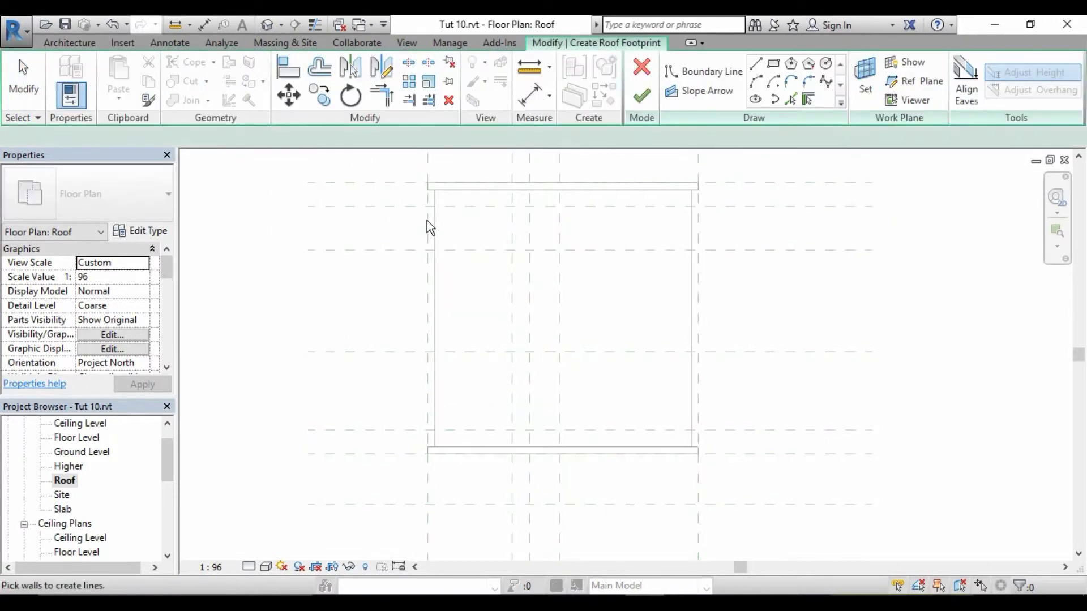
pyautogui.click(775, 65)
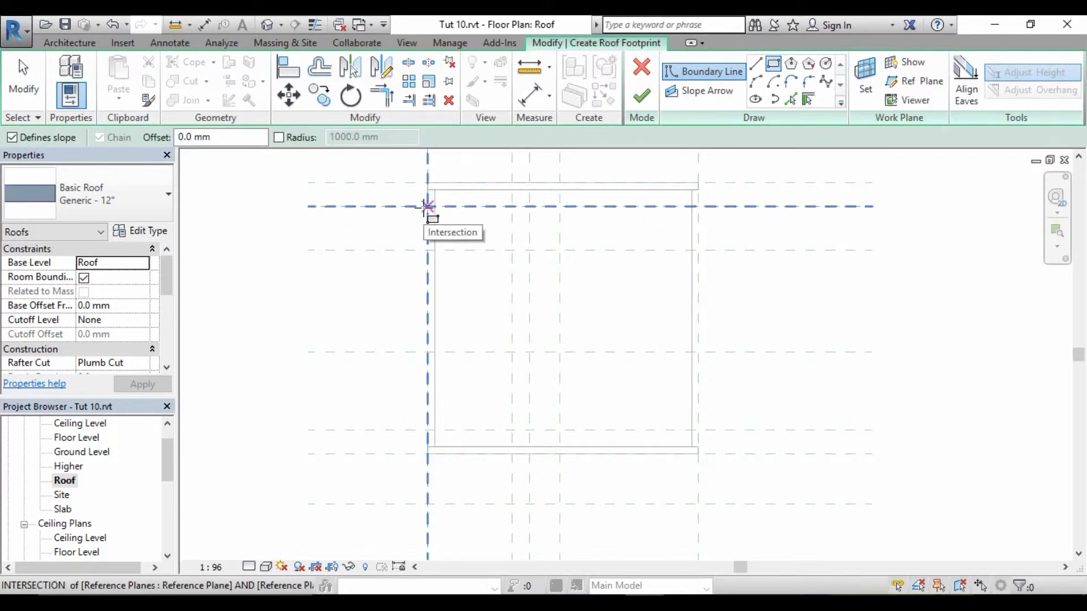
pyautogui.click(427, 205)
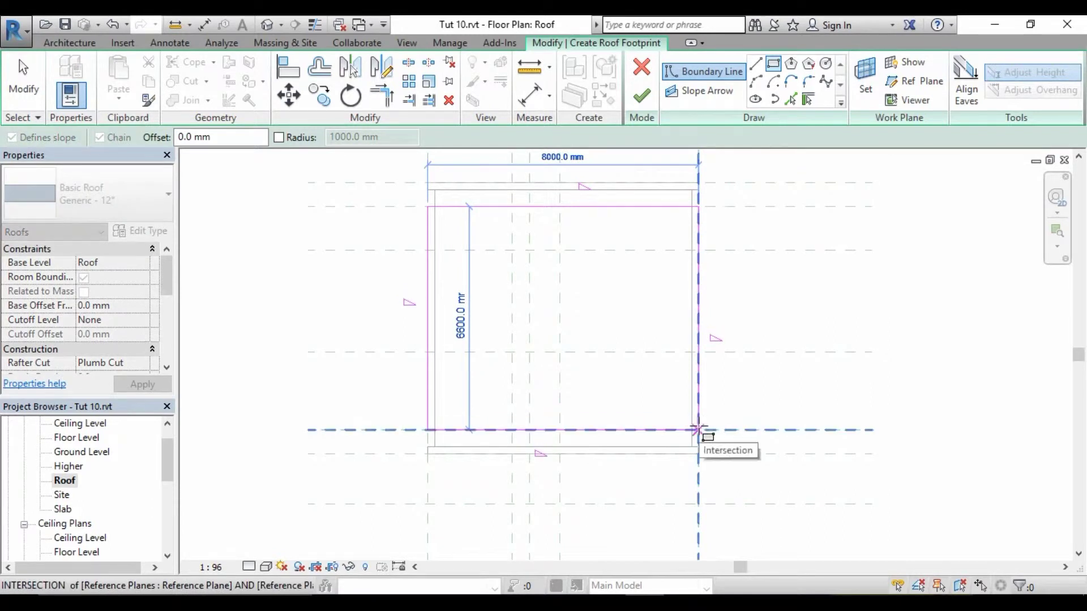
pyautogui.click(698, 430)
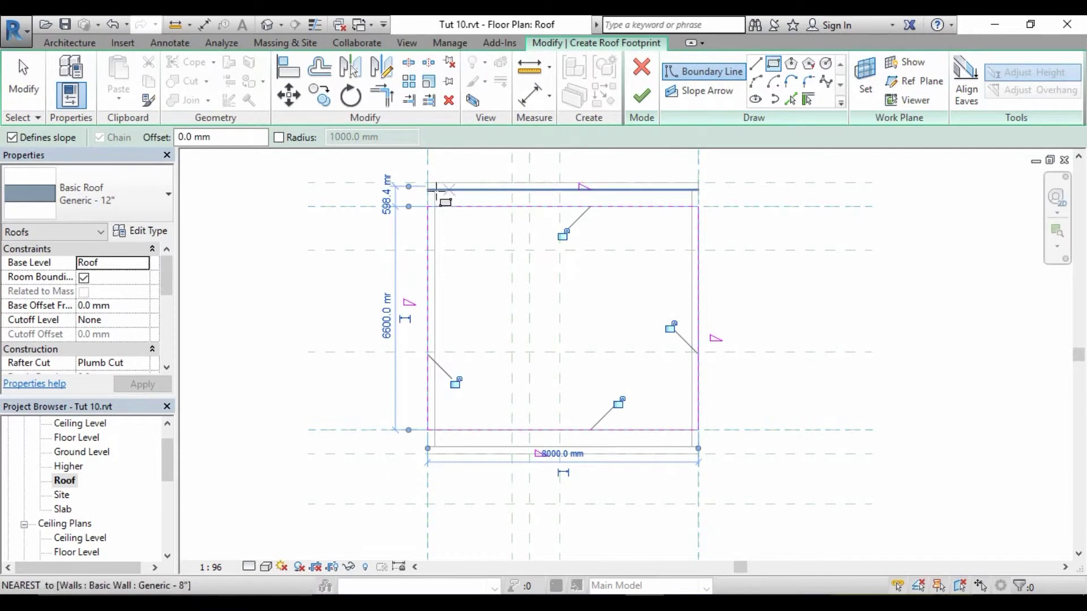
pyautogui.click(642, 99)
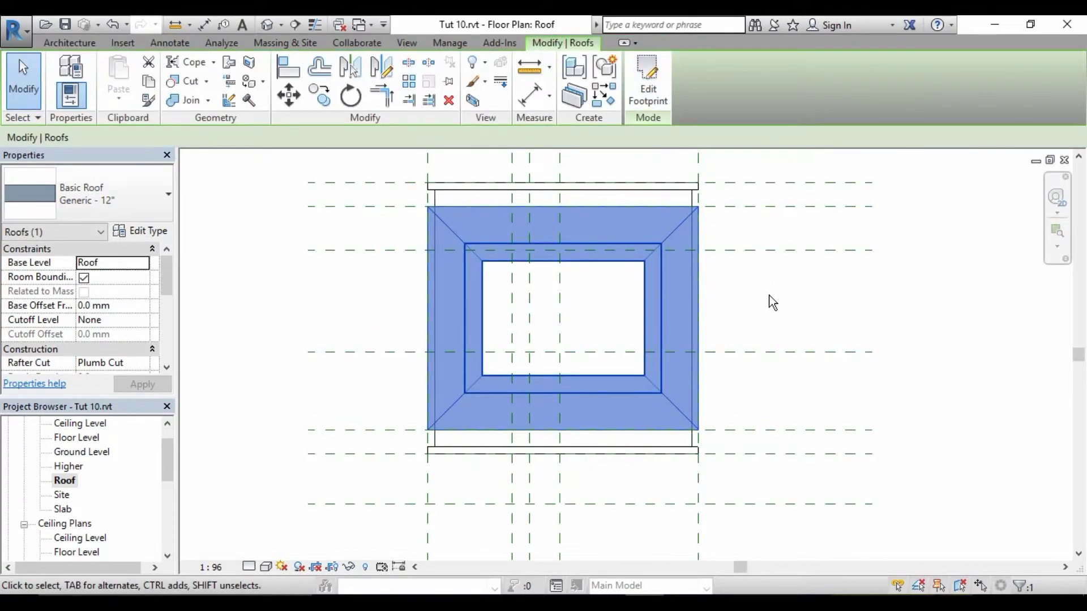
# - Show the new hip roof over the house in the default 3D view
pyautogui.click(265, 28)
pyautogui.moveTo(381, 236)
pyautogui.mouseDown(button='middle')
pyautogui.moveTo(394, 291)
pyautogui.moveTo(424, 281)
pyautogui.moveTo(415, 280)
pyautogui.mouseUp(button='middle')
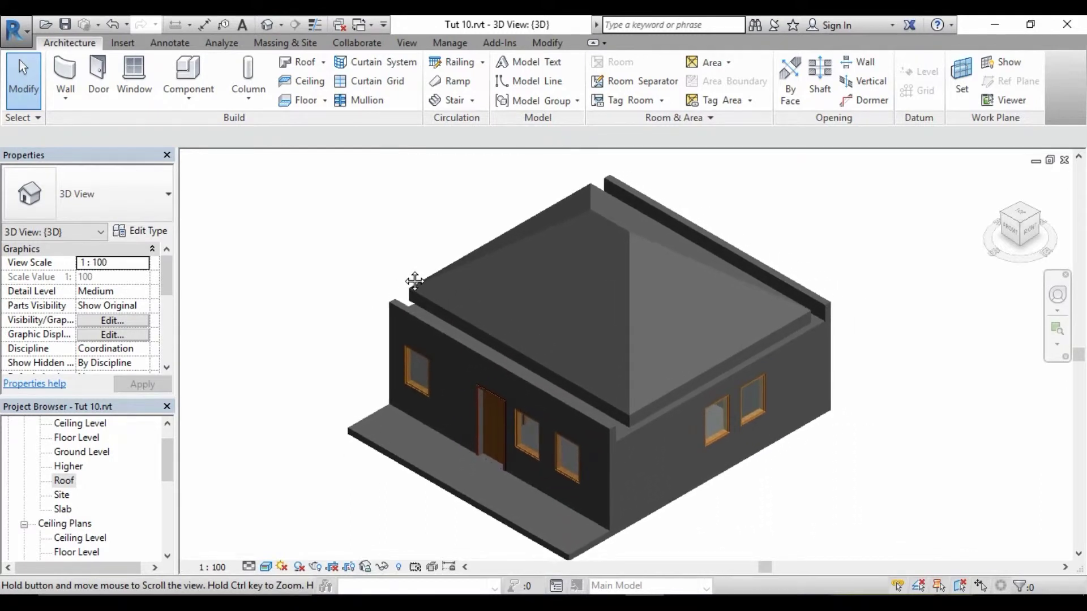
pyautogui.scroll(2, 600, 317)
pyautogui.scroll(-2, 600, 317)
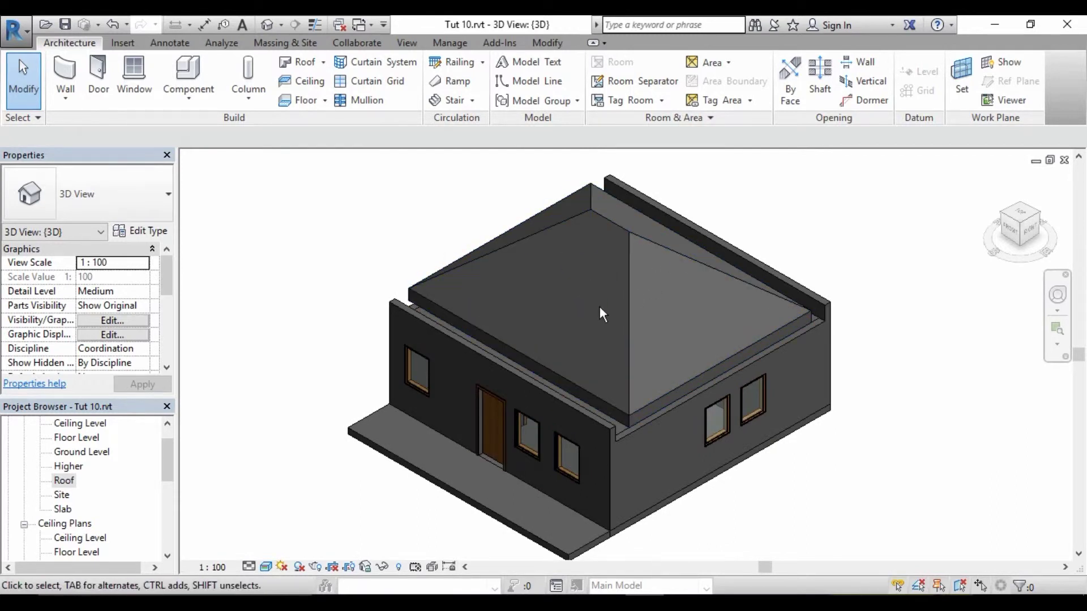
pyautogui.click(634, 251)
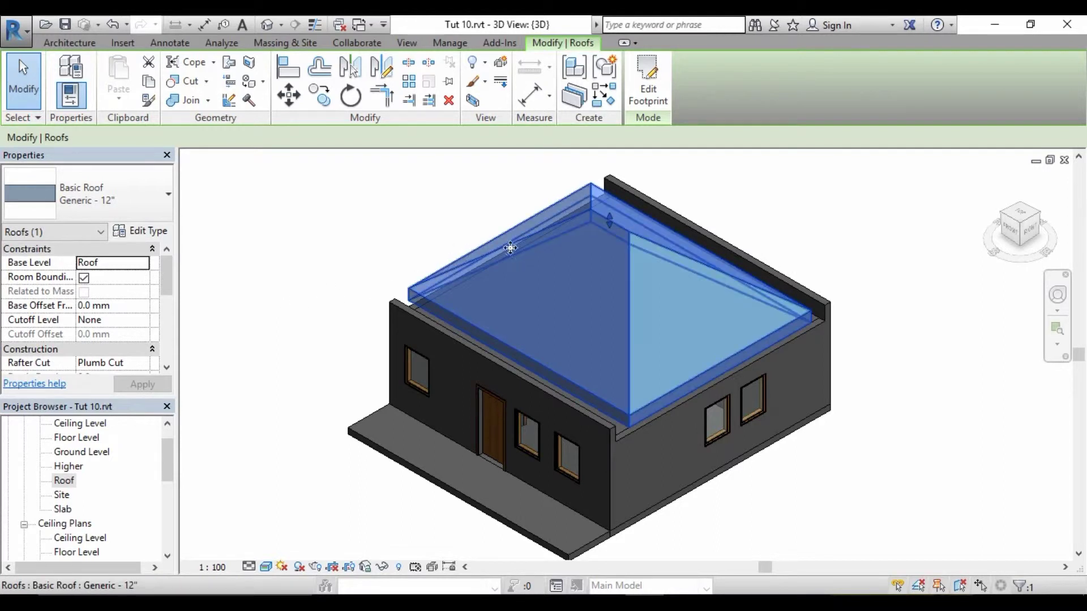
# - Uncheck Defines Slope on the rear-left and front-right footprint edges to form a gable roof
pyautogui.doubleClick(633, 242)
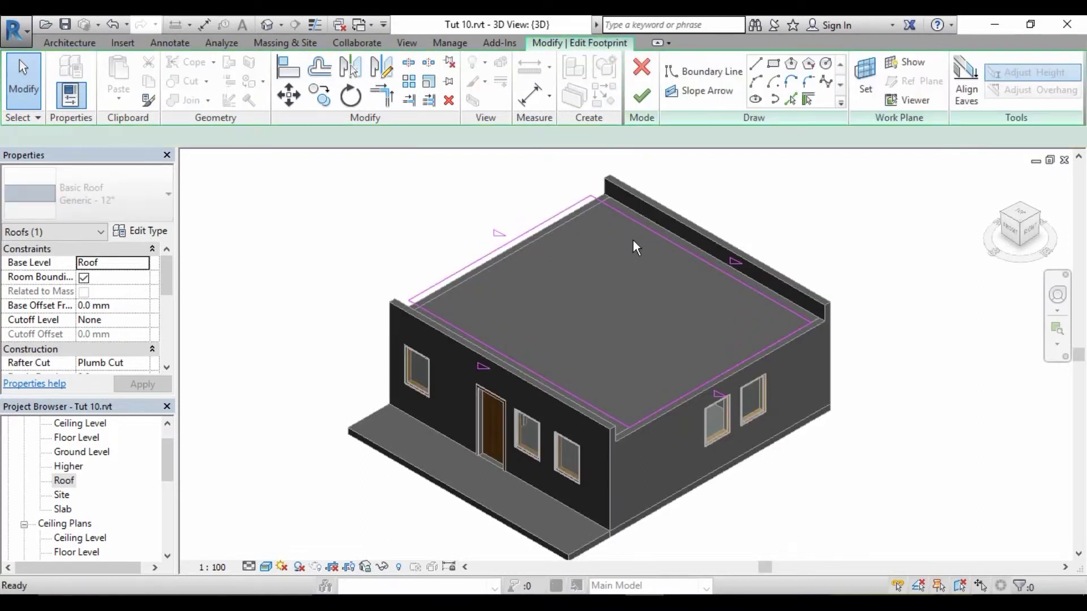
pyautogui.click(484, 257)
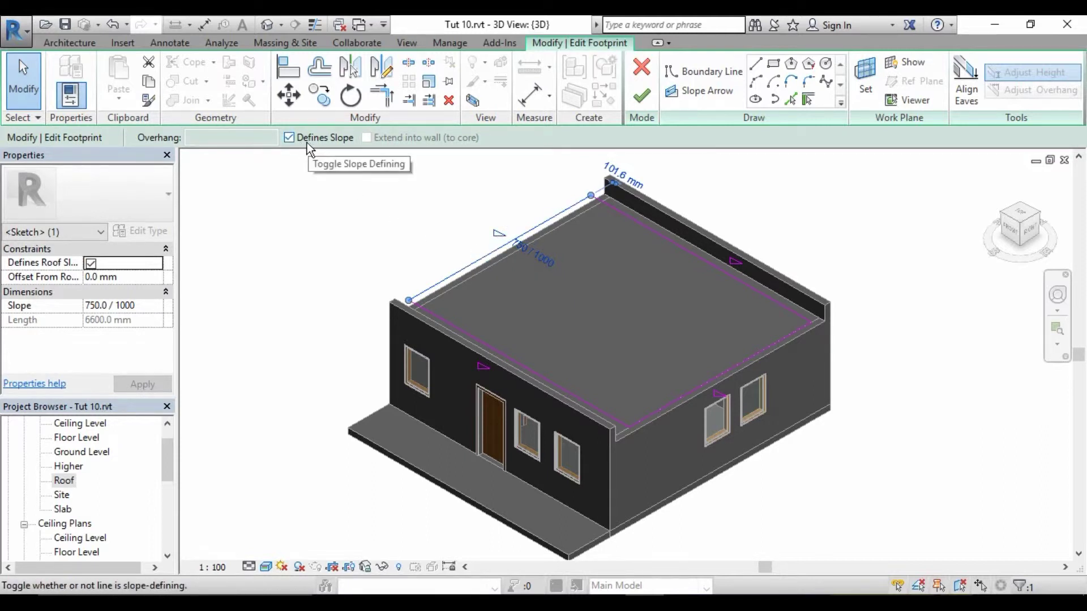
pyautogui.click(290, 137)
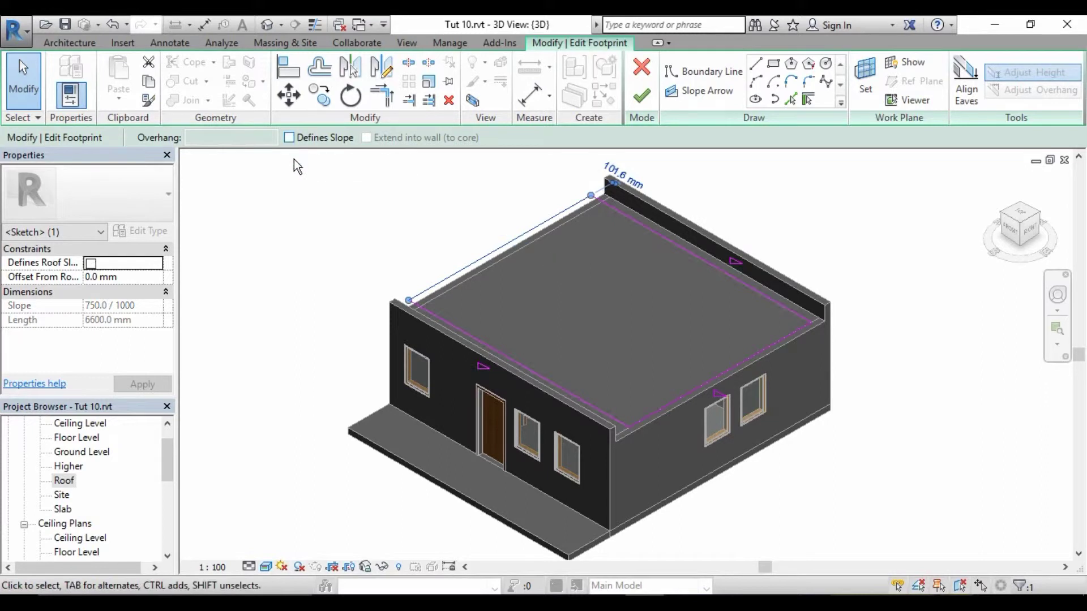
pyautogui.click(704, 391)
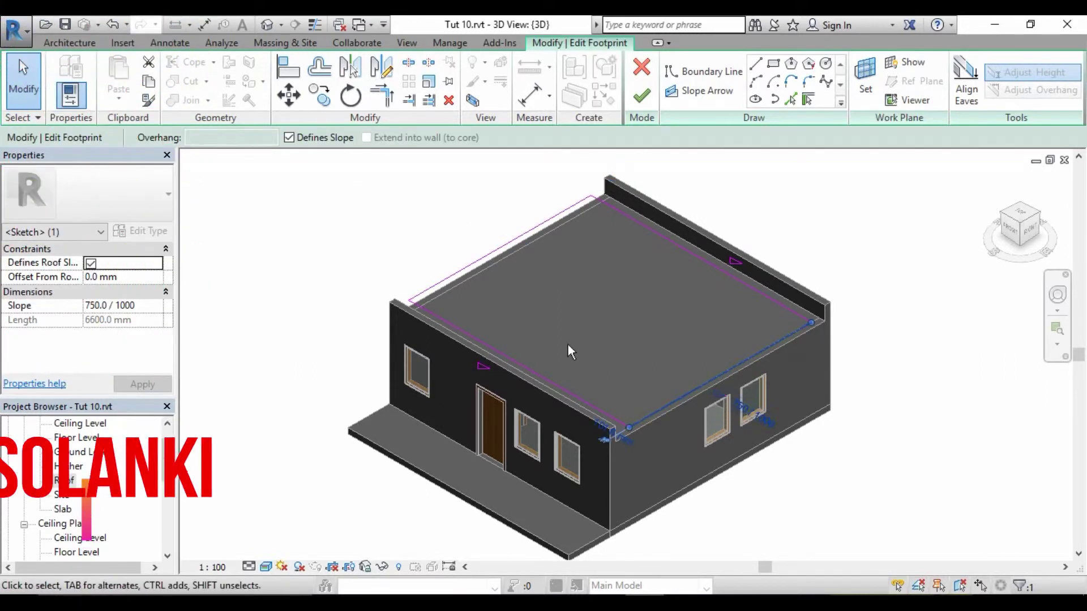
pyautogui.click(288, 138)
pyautogui.click(288, 137)
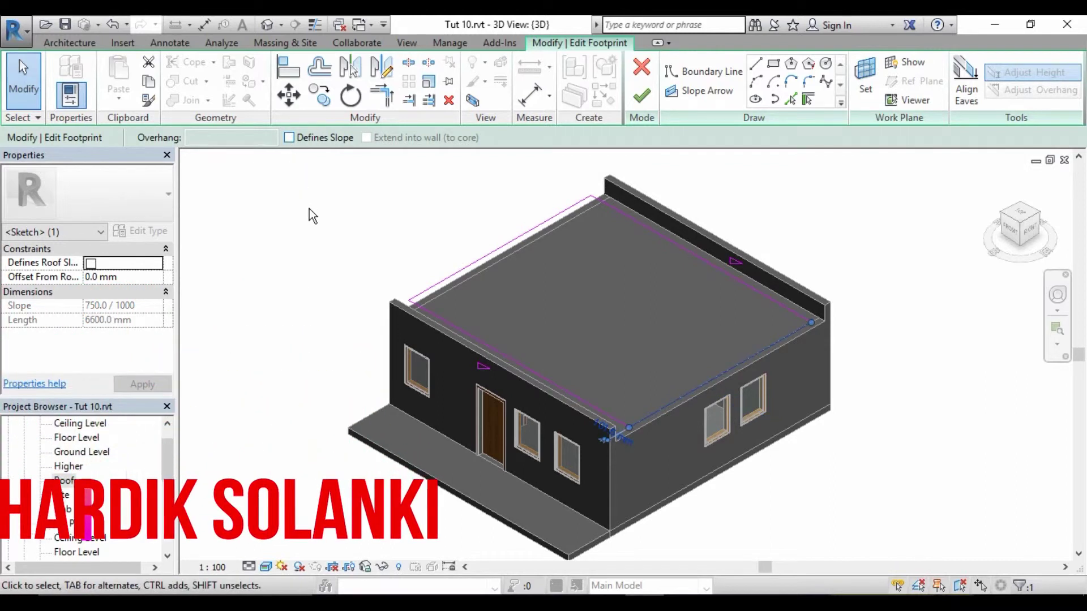
pyautogui.click(642, 99)
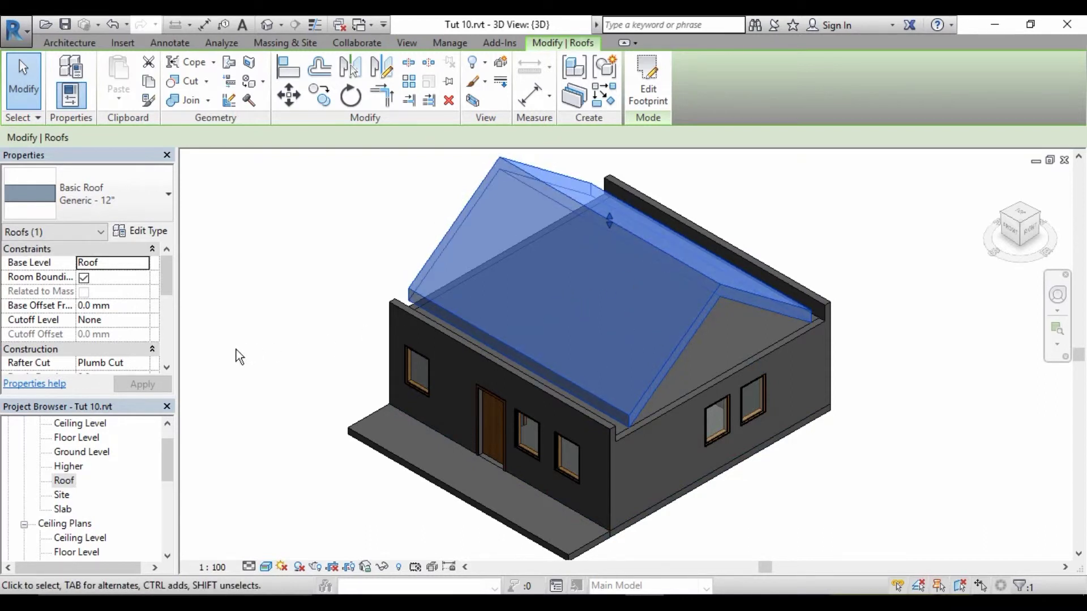
pyautogui.moveTo(168, 289); pyautogui.dragTo(164, 309)
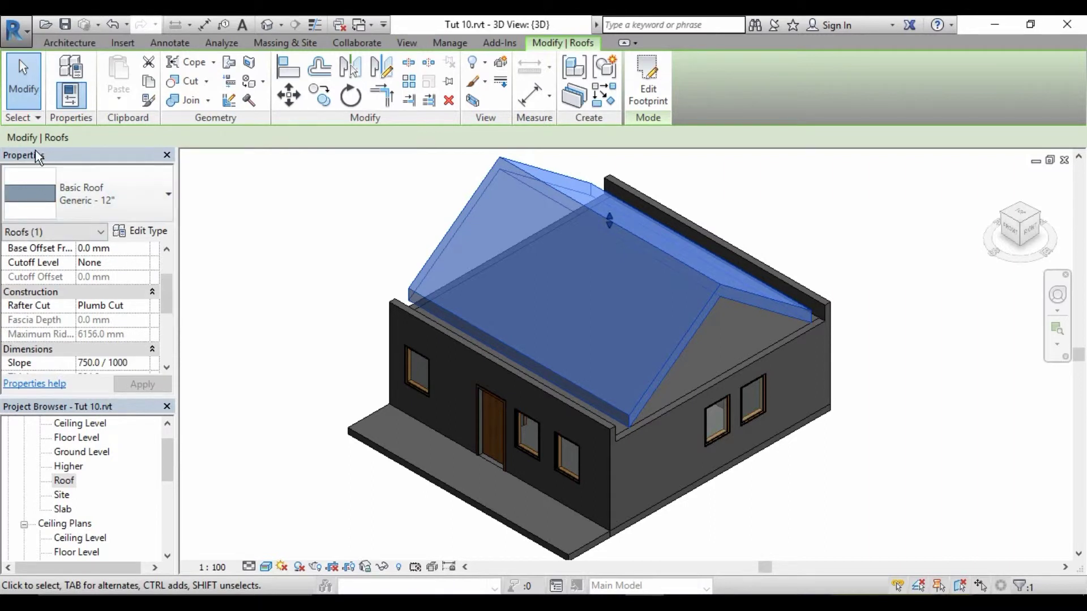
pyautogui.moveTo(165, 301); pyautogui.dragTo(160, 350)
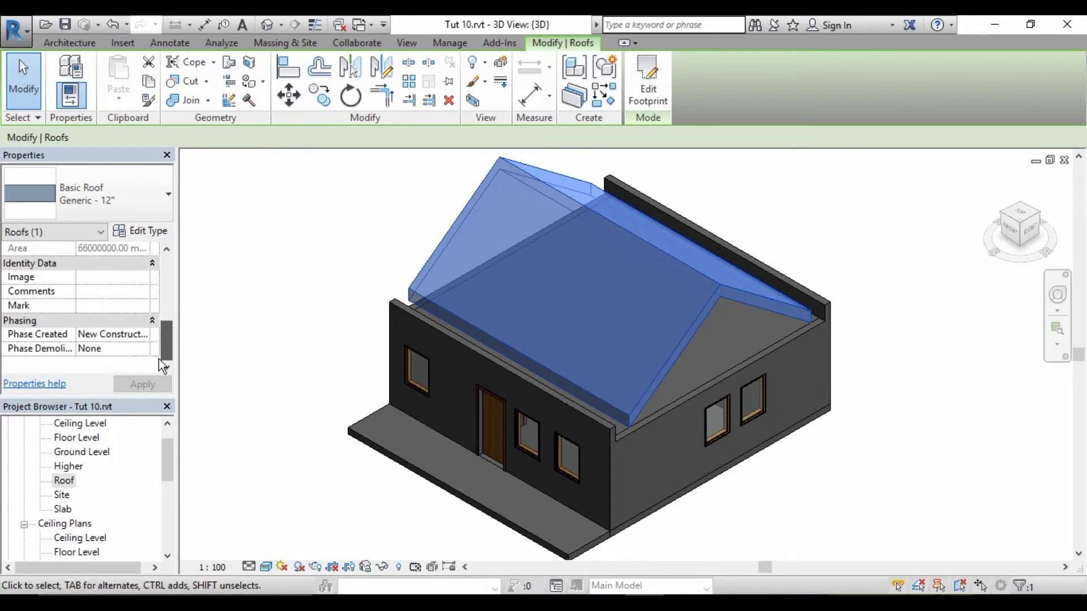
pyautogui.moveTo(159, 361); pyautogui.dragTo(166, 332)
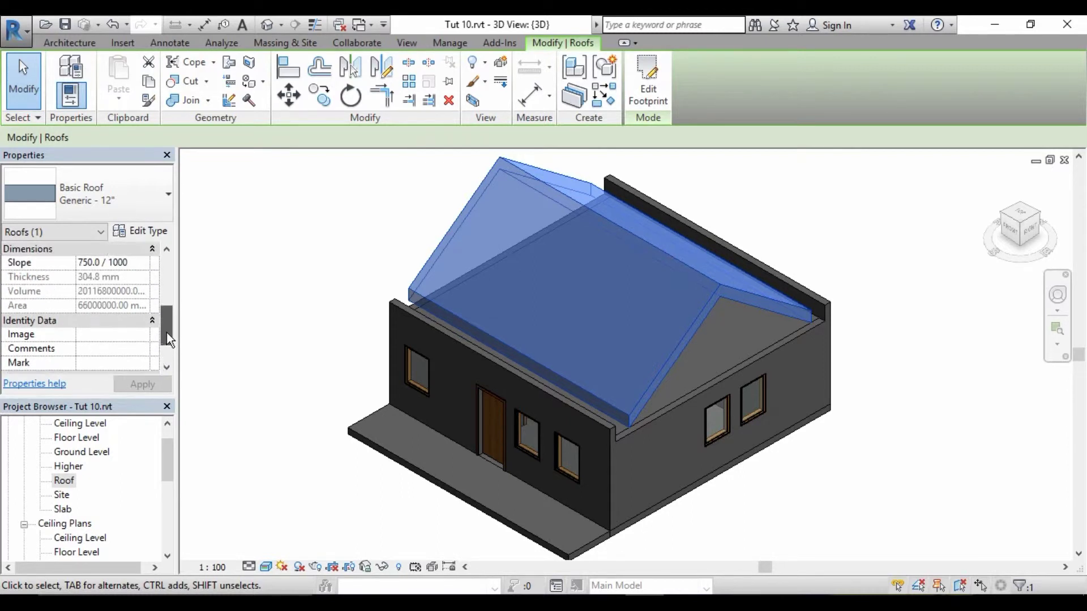
pyautogui.moveTo(166, 332); pyautogui.dragTo(176, 271)
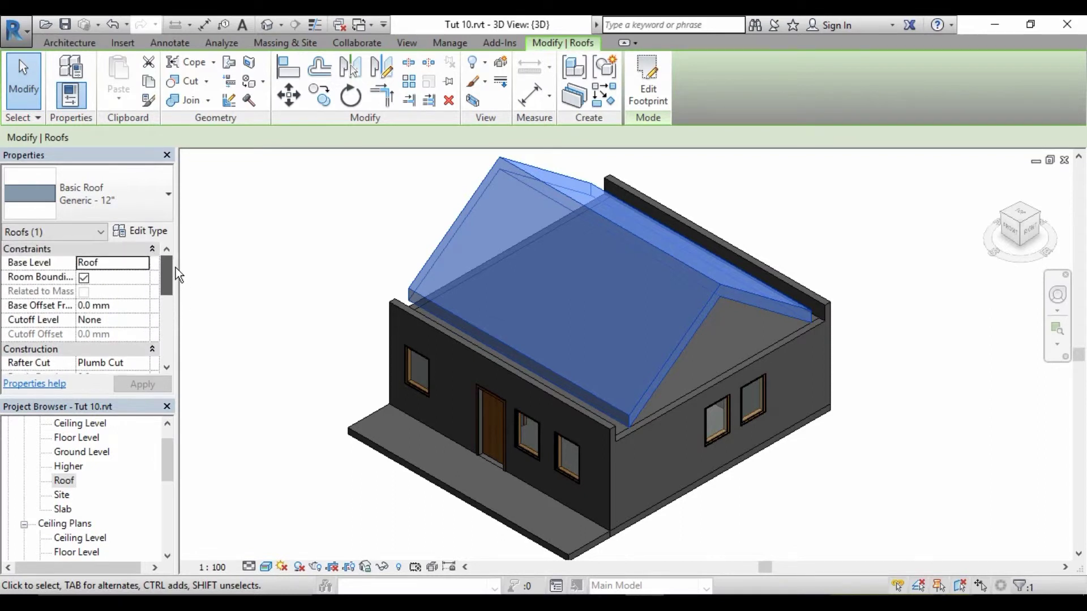
pyautogui.moveTo(176, 271); pyautogui.dragTo(175, 267)
pyautogui.scroll(-1, 116, 286)
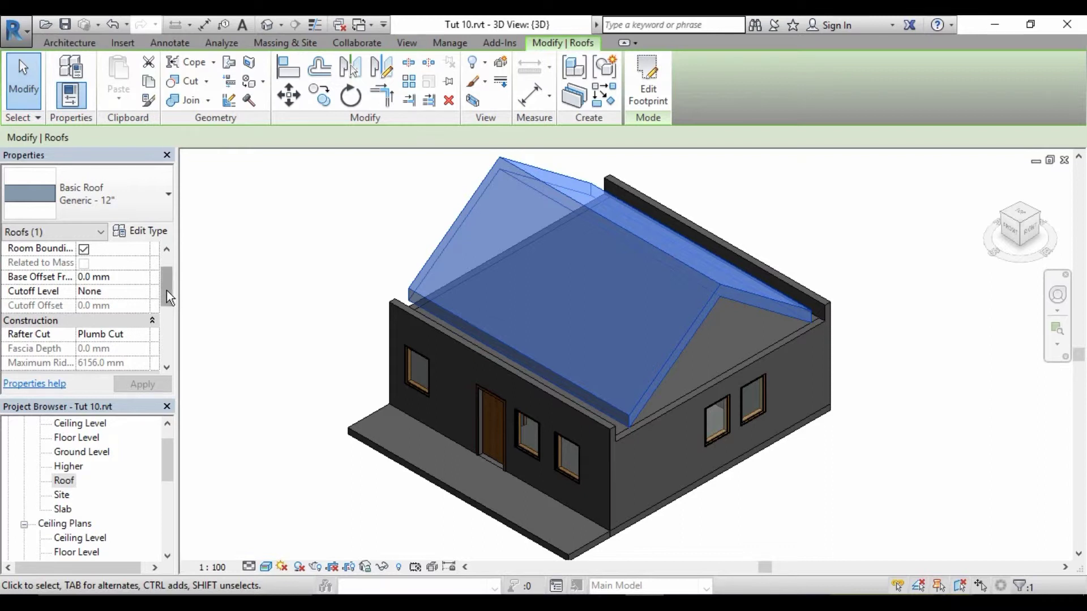
pyautogui.moveTo(167, 290)
pyautogui.mouseDown()
pyautogui.moveTo(165, 357)
pyautogui.moveTo(164, 262)
pyautogui.mouseUp()
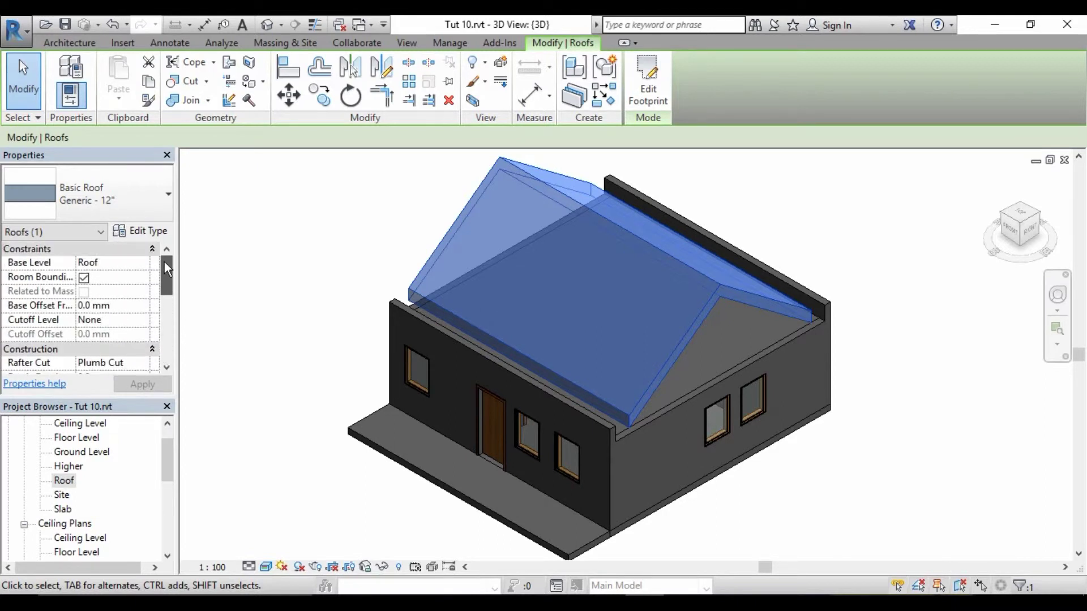
# - Duplicate the roof type and name the copy Generic - 4
pyautogui.click(148, 233)
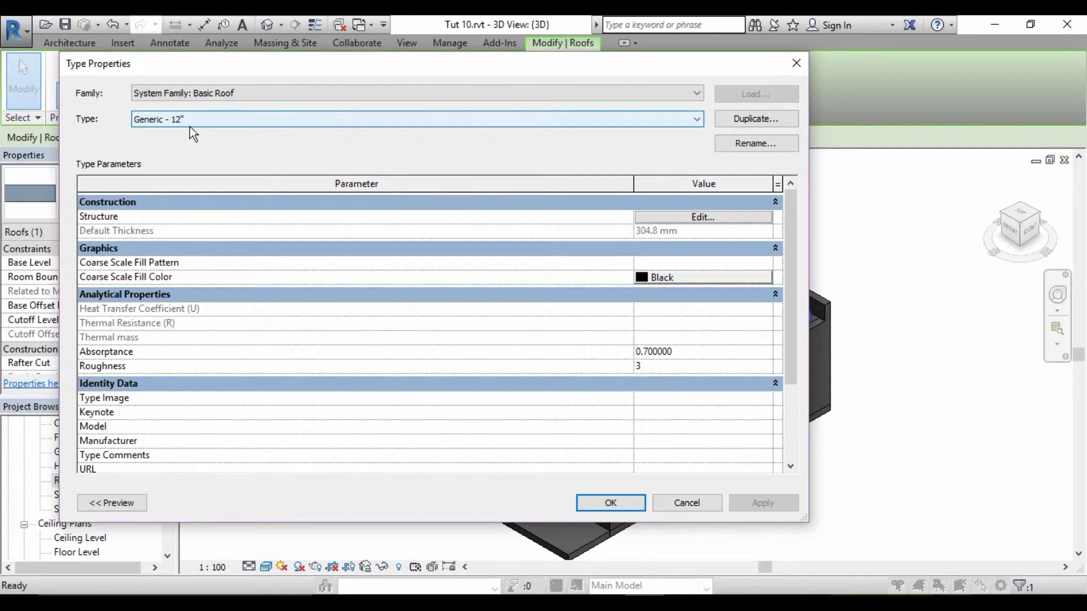
pyautogui.click(756, 120)
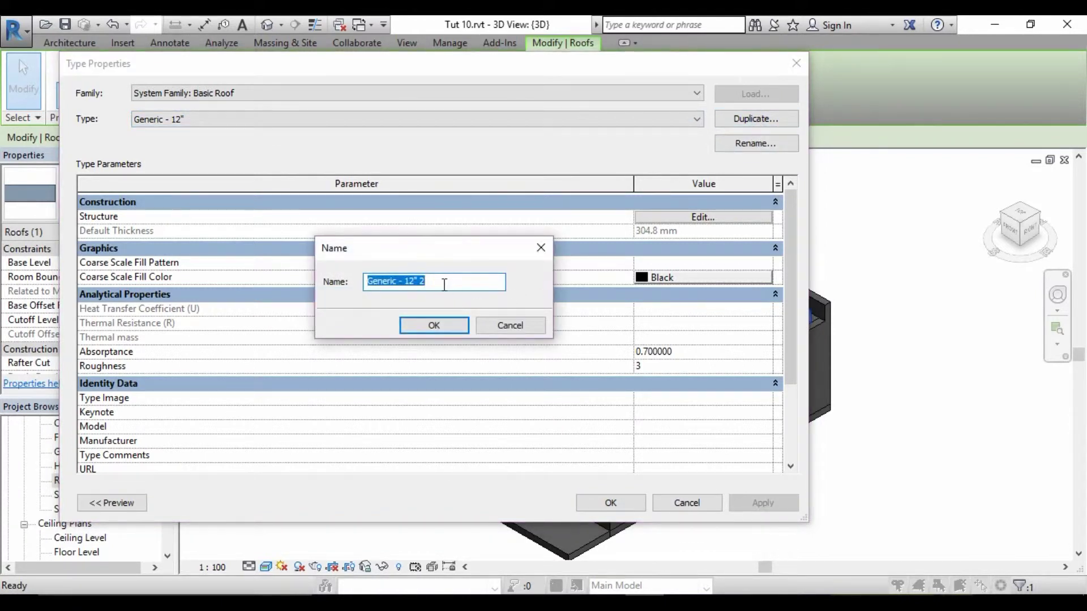
pyautogui.click(426, 283)
pyautogui.press('BackSpace')
pyautogui.press('BackSpace')
pyautogui.press('BackSpace')
pyautogui.press('BackSpace')
pyautogui.press('BackSpace')
pyautogui.write('4')
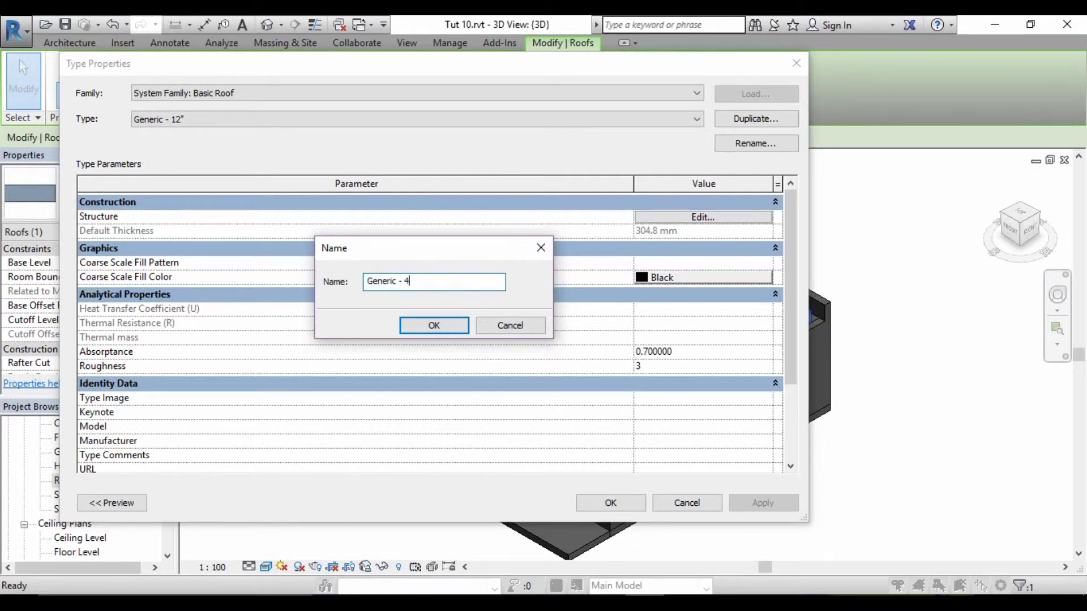
pyautogui.click(447, 326)
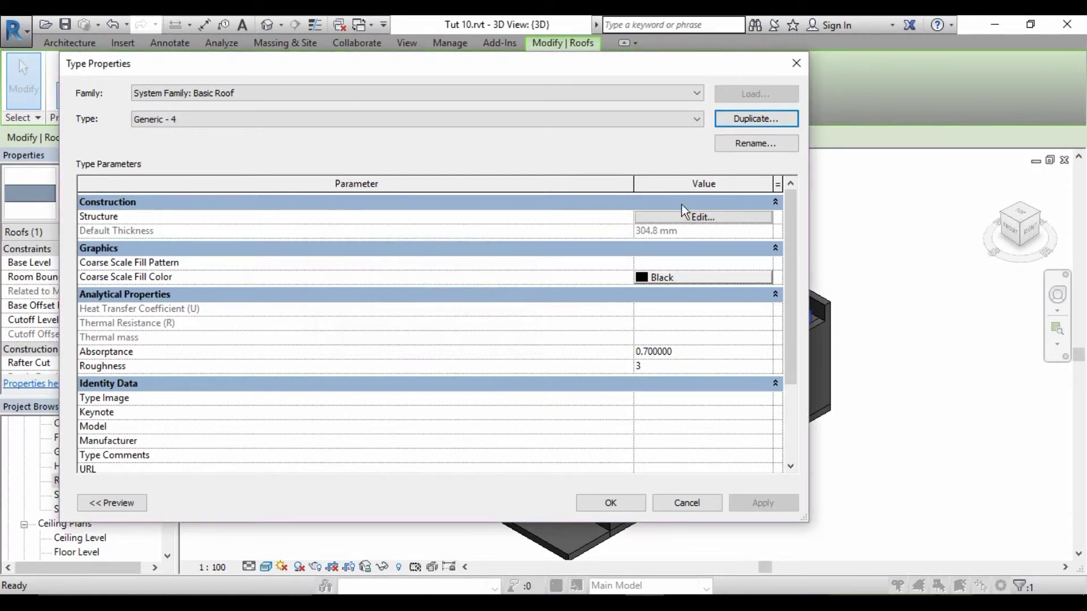
# - Set the Generic - 4 structure layer thickness from 304.8 to 100 mm
pyautogui.click(700, 216)
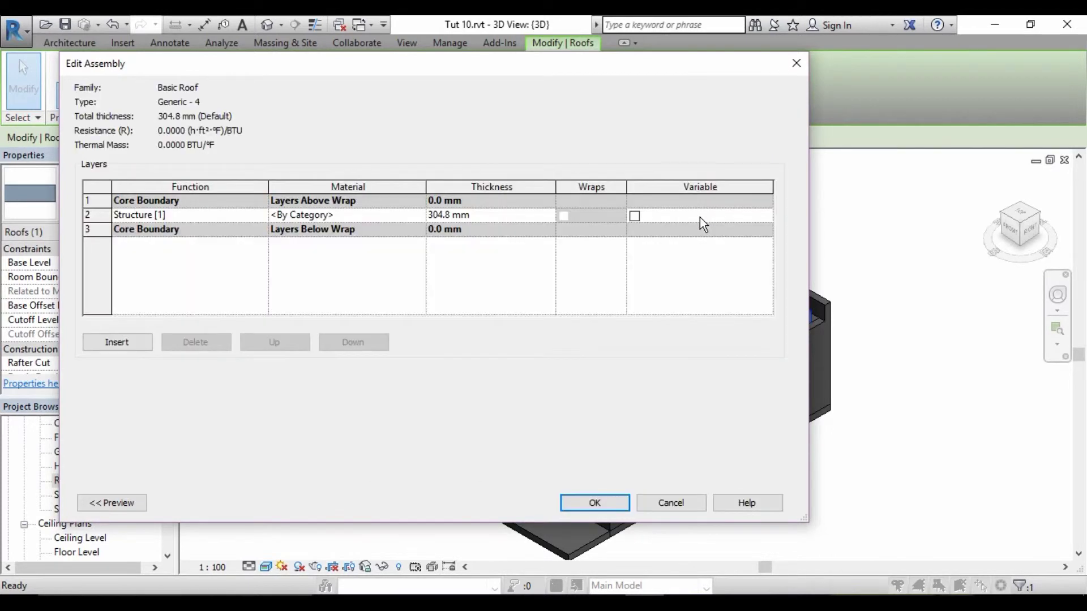
pyautogui.click(442, 215)
pyautogui.doubleClick(448, 218)
pyautogui.write('100')
pyautogui.click(596, 502)
pyautogui.click(612, 503)
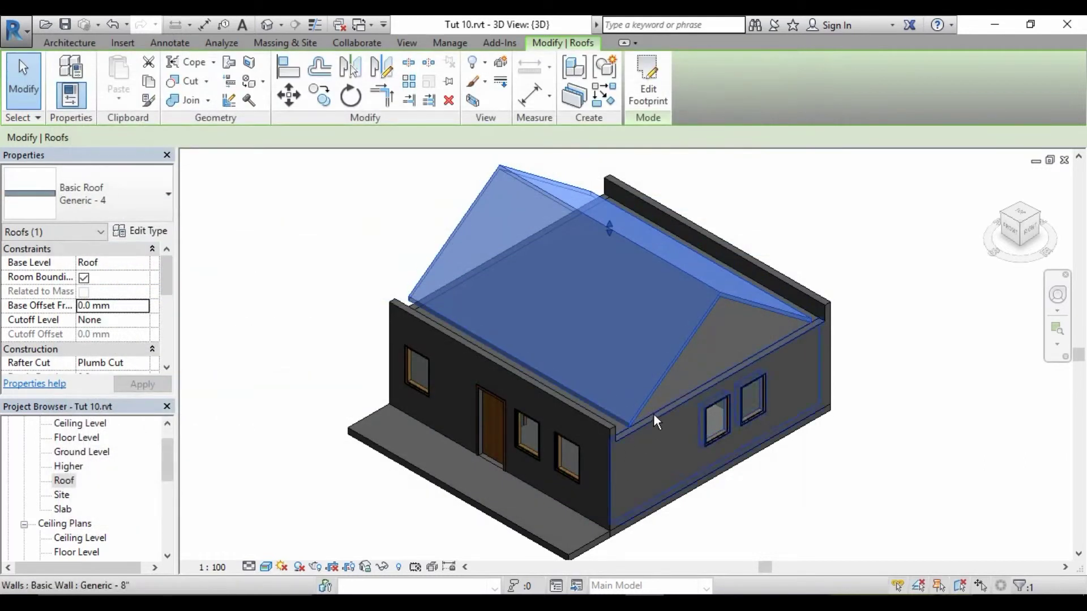
pyautogui.press('Escape')
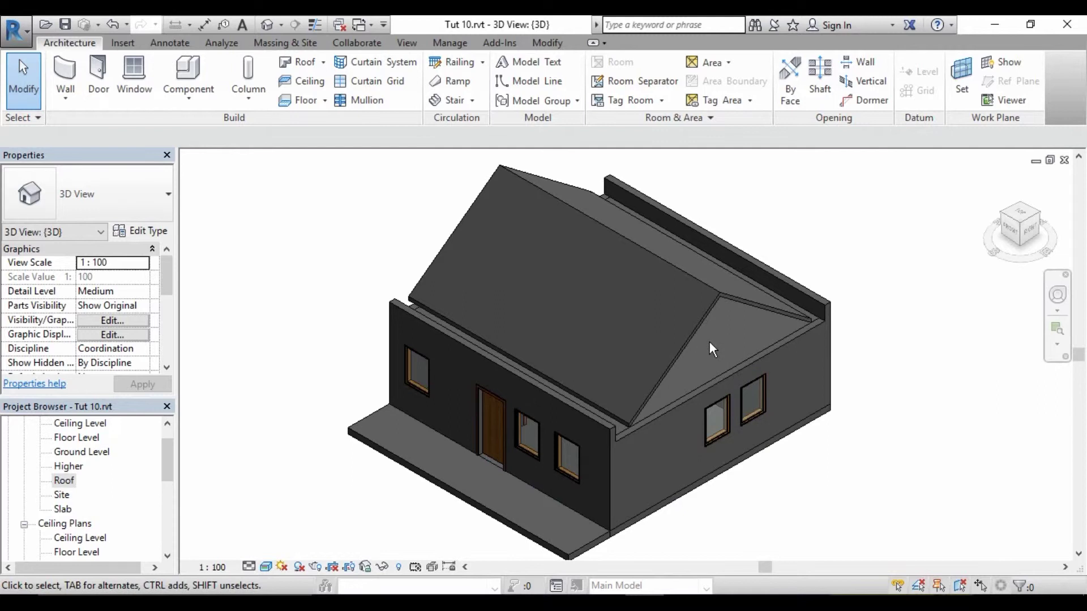
pyautogui.moveTo(709, 341); pyautogui.dragTo(727, 331, button='middle')
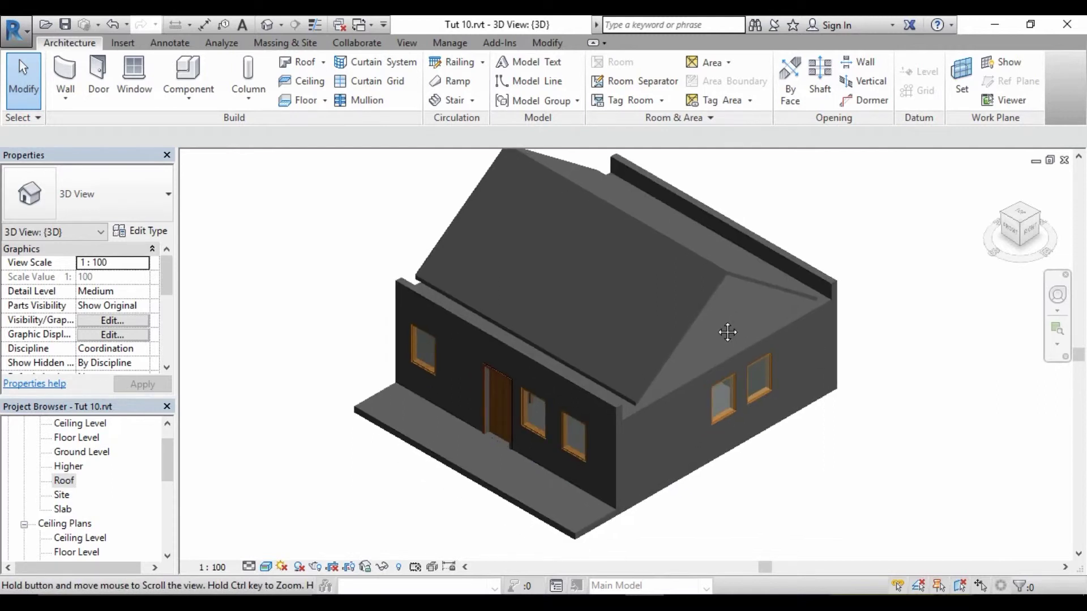
pyautogui.moveTo(727, 331)
pyautogui.keyDown('shift'); pyautogui.mouseDown(button='middle')
pyautogui.moveTo(806, 238)
pyautogui.moveTo(998, 161)
pyautogui.mouseUp(button='middle'); pyautogui.keyUp('shift')
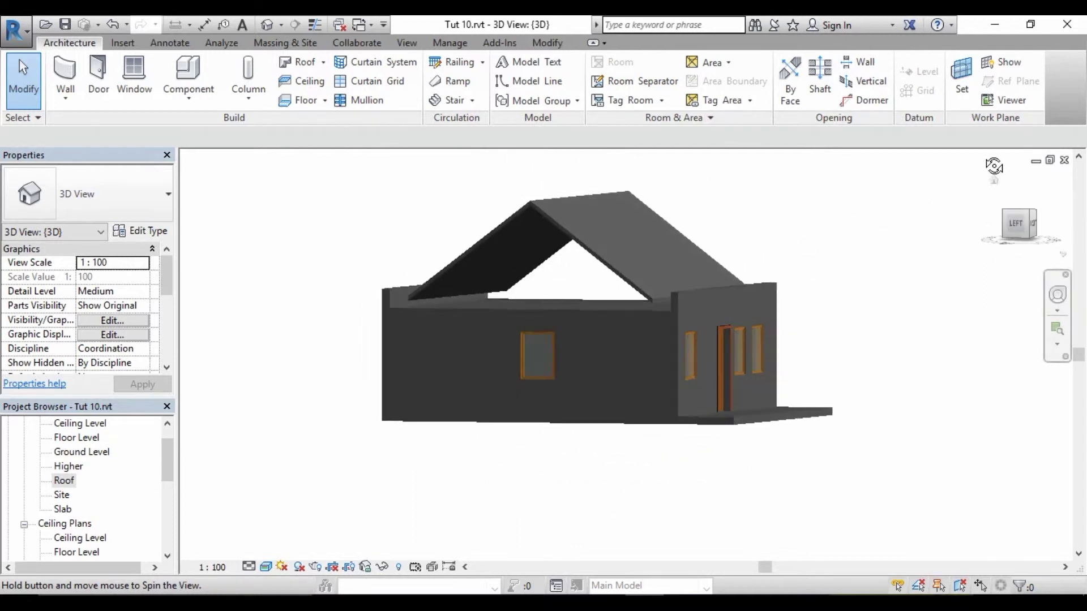
pyautogui.moveTo(816, 251)
pyautogui.keyDown('shift'); pyautogui.mouseDown(button='middle')
pyautogui.moveTo(863, 257)
pyautogui.moveTo(807, 383)
pyautogui.moveTo(846, 237)
pyautogui.moveTo(869, 294)
pyautogui.moveTo(756, 360)
pyautogui.moveTo(851, 308)
pyautogui.moveTo(868, 245)
pyautogui.moveTo(857, 276)
pyautogui.moveTo(767, 307)
pyautogui.moveTo(712, 353)
pyautogui.moveTo(723, 412)
pyautogui.moveTo(697, 429)
pyautogui.mouseUp(button='middle'); pyautogui.keyUp('shift')
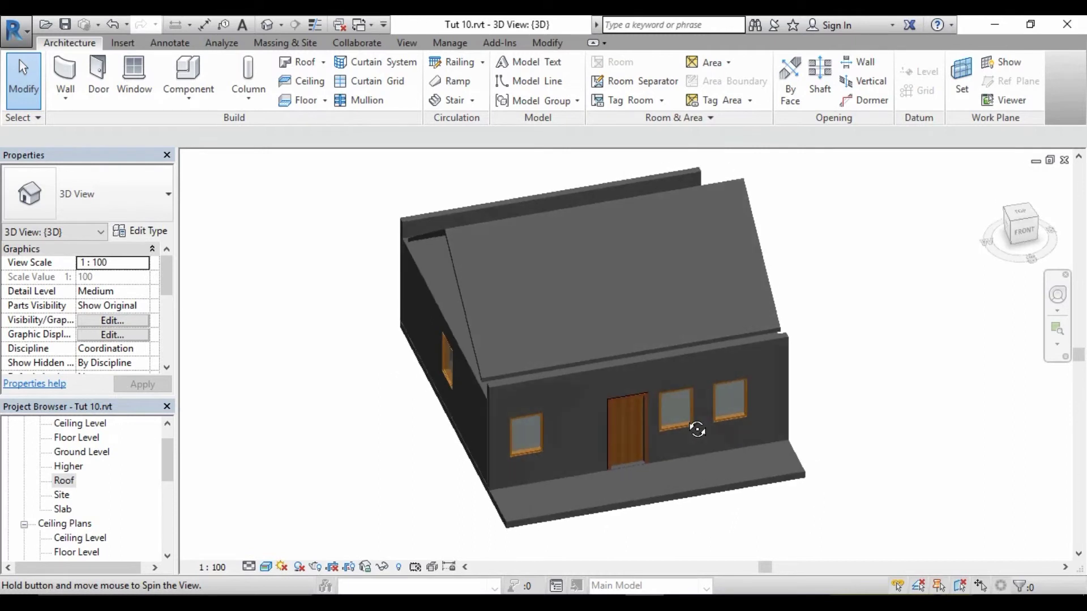
# - Select both side walls and attach their tops up to the gable roof
pyautogui.click(436, 307)
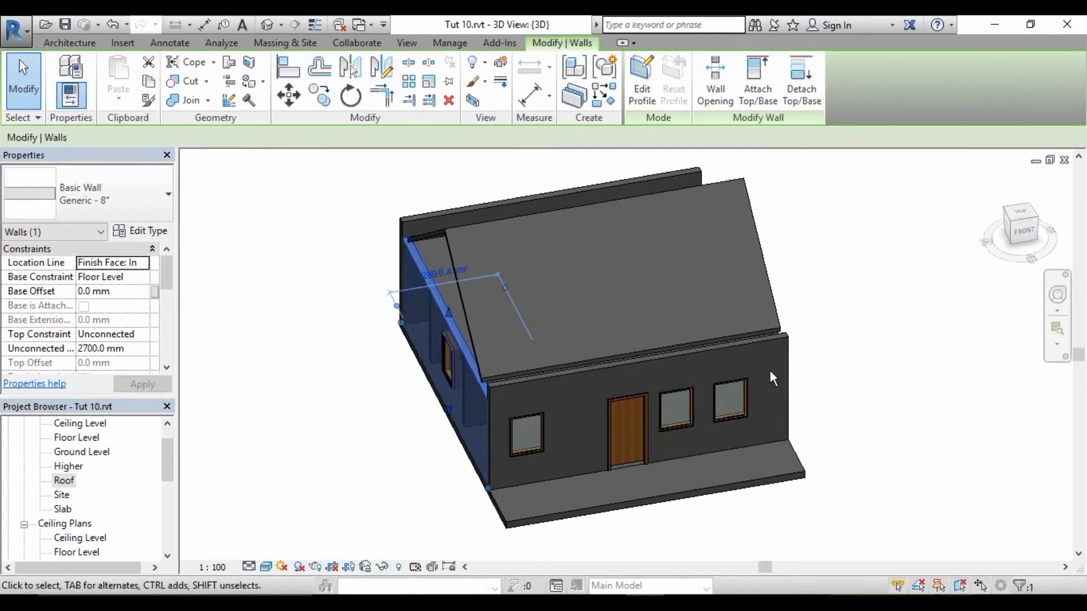
pyautogui.moveTo(769, 370)
pyautogui.mouseDown(button='middle')
pyautogui.moveTo(755, 391)
pyautogui.moveTo(671, 400)
pyautogui.mouseUp(button='middle')
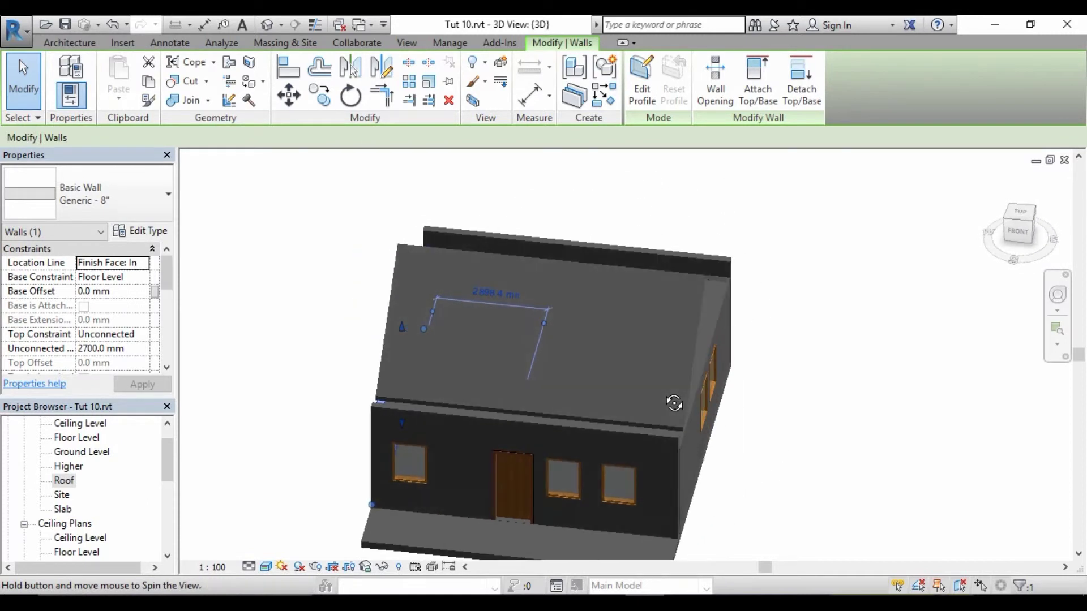
pyautogui.keyDown('ctrl'); pyautogui.click(710, 334); pyautogui.keyUp('ctrl')
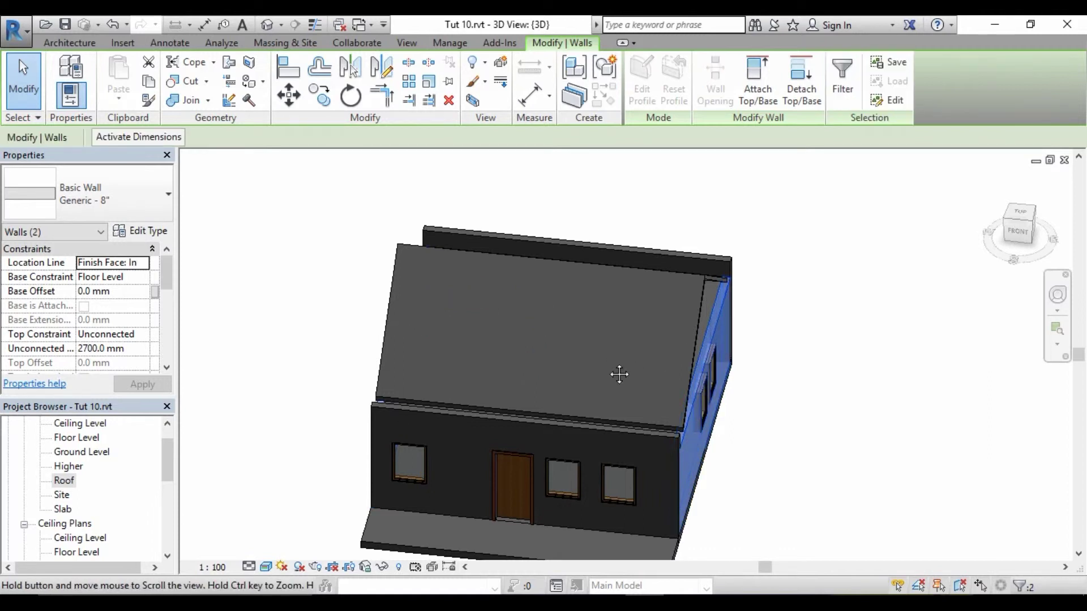
pyautogui.moveTo(608, 371)
pyautogui.keyDown('shift'); pyautogui.mouseDown(button='middle')
pyautogui.moveTo(691, 301)
pyautogui.moveTo(710, 265)
pyautogui.mouseUp(button='middle'); pyautogui.keyUp('shift')
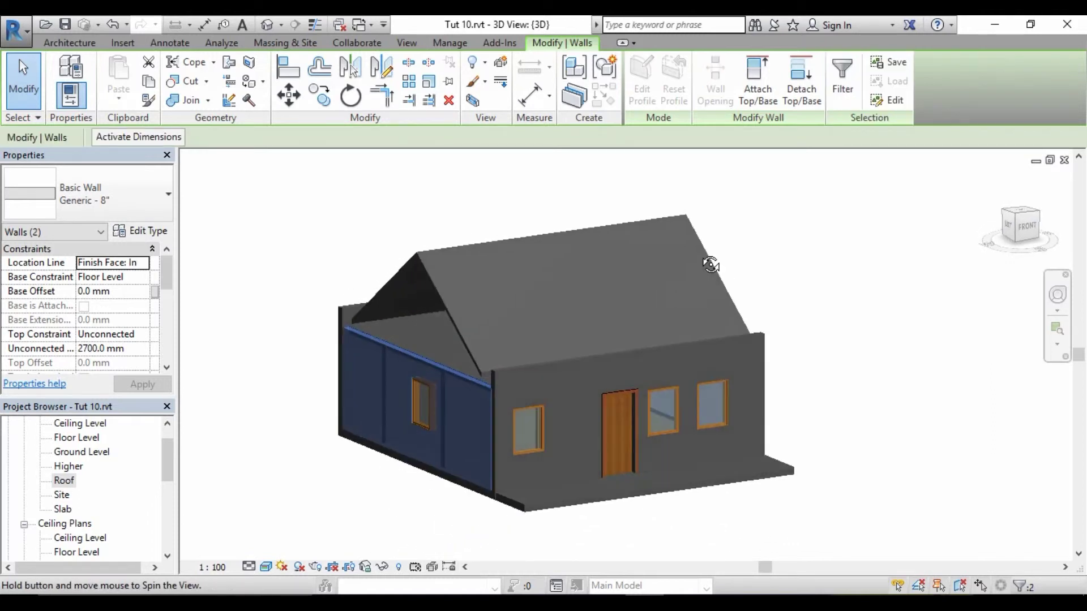
pyautogui.click(763, 95)
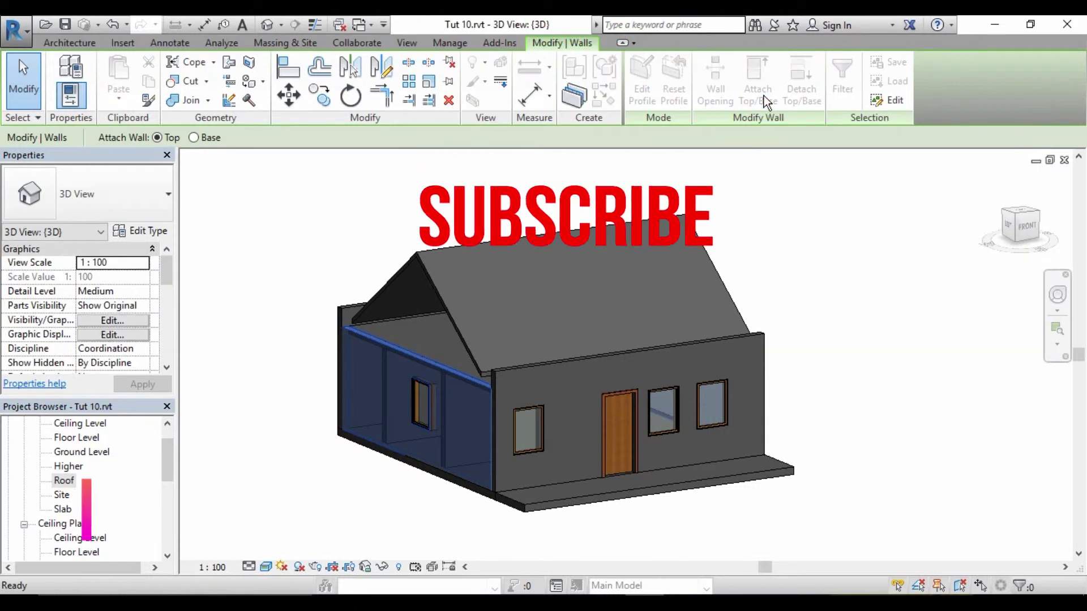
pyautogui.click(446, 305)
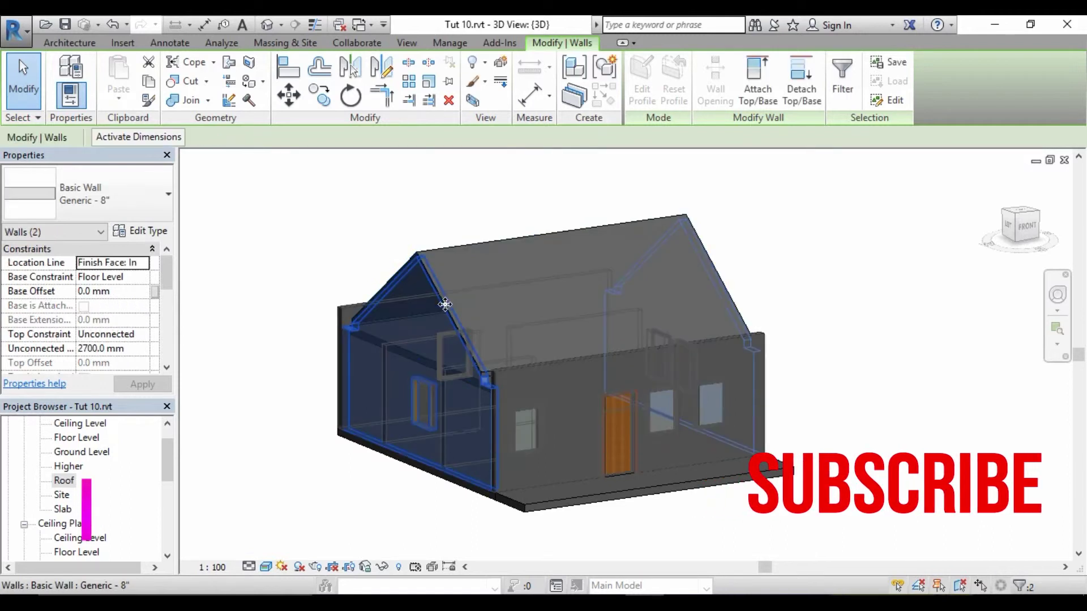
pyautogui.click(815, 266)
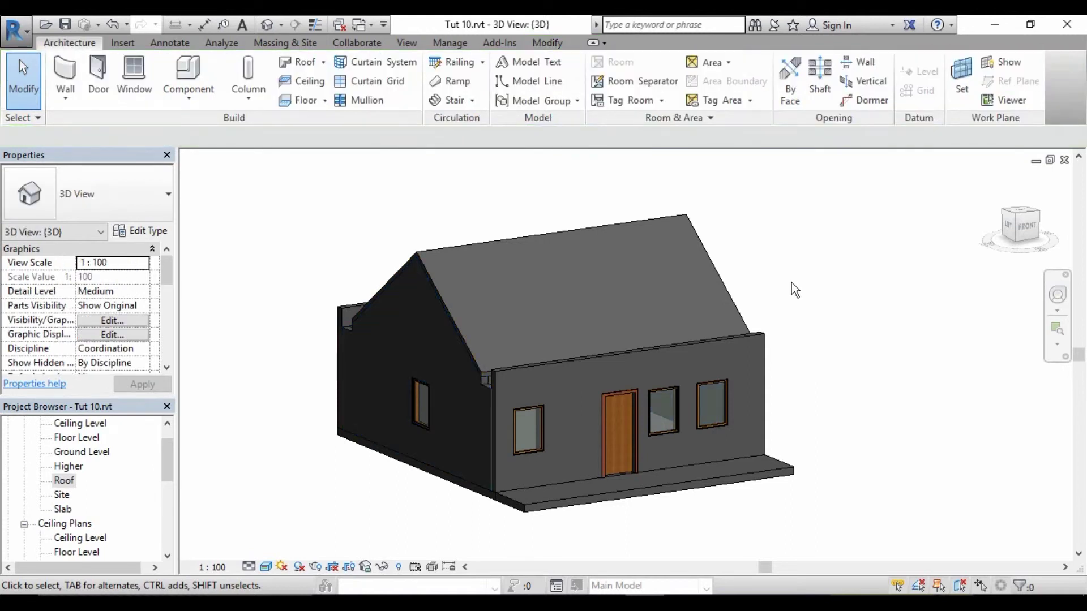
pyautogui.moveTo(785, 289)
pyautogui.keyDown('shift'); pyautogui.mouseDown(button='middle')
pyautogui.moveTo(893, 247)
pyautogui.moveTo(942, 306)
pyautogui.moveTo(925, 356)
pyautogui.moveTo(721, 413)
pyautogui.moveTo(630, 404)
pyautogui.moveTo(587, 311)
pyautogui.moveTo(597, 281)
pyautogui.moveTo(620, 331)
pyautogui.moveTo(695, 397)
pyautogui.moveTo(789, 344)
pyautogui.moveTo(894, 247)
pyautogui.moveTo(851, 315)
pyautogui.moveTo(752, 388)
pyautogui.moveTo(659, 383)
pyautogui.moveTo(638, 316)
pyautogui.mouseUp(button='middle'); pyautogui.keyUp('shift')
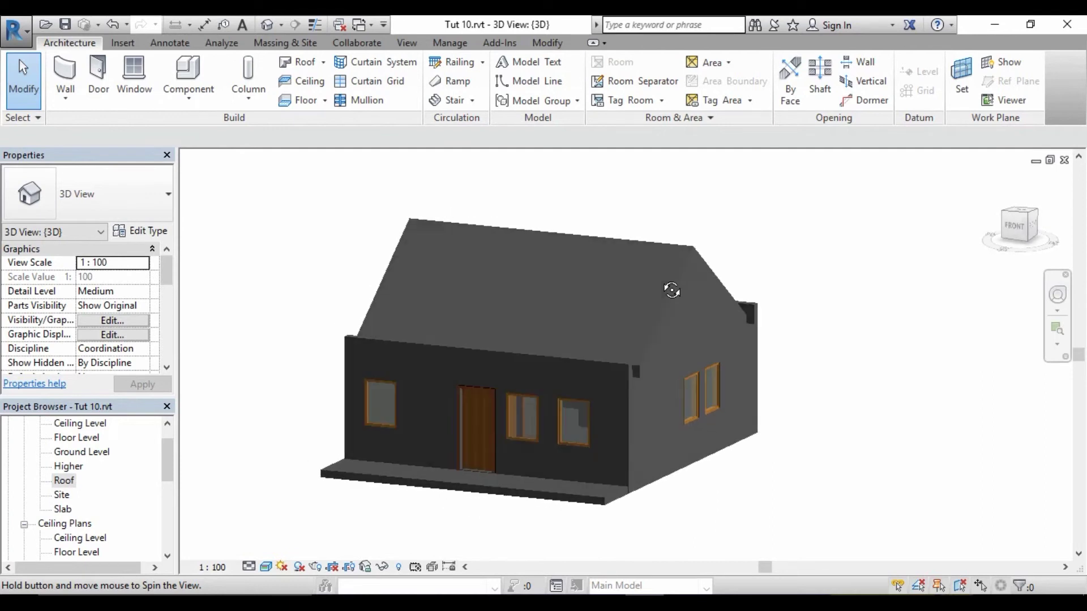
pyautogui.moveTo(672, 290)
pyautogui.keyDown('shift'); pyautogui.mouseDown(button='middle')
pyautogui.moveTo(671, 368)
pyautogui.moveTo(521, 432)
pyautogui.moveTo(717, 391)
pyautogui.moveTo(776, 331)
pyautogui.moveTo(840, 295)
pyautogui.moveTo(820, 298)
pyautogui.mouseUp(button='middle'); pyautogui.keyUp('shift')
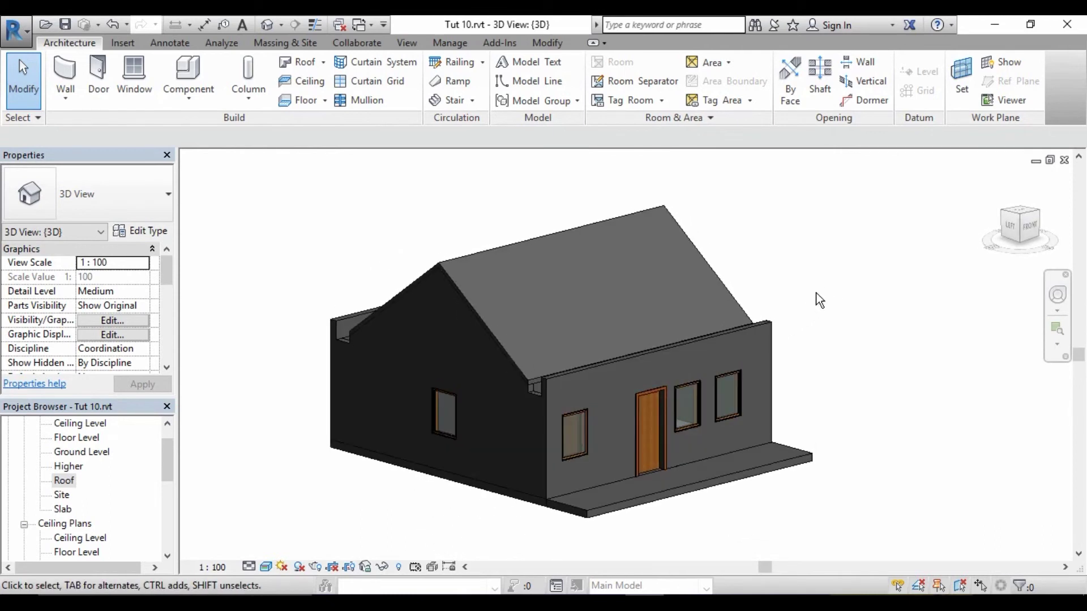
# - Browse the roof creation options, then select the roof to show its Generic - 4 properties
pyautogui.click(323, 64)
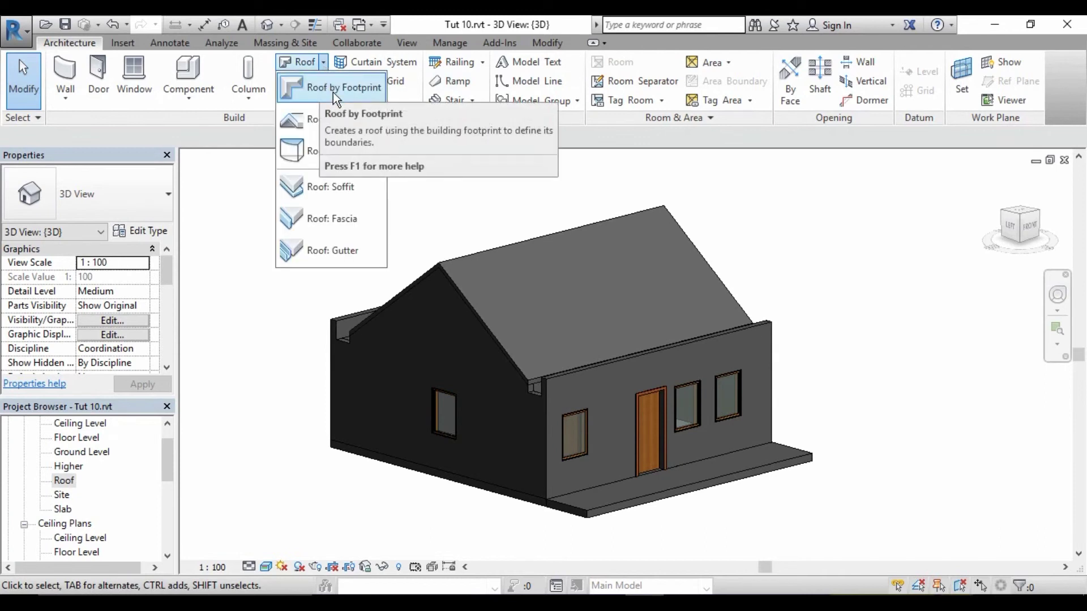
pyautogui.click(248, 186)
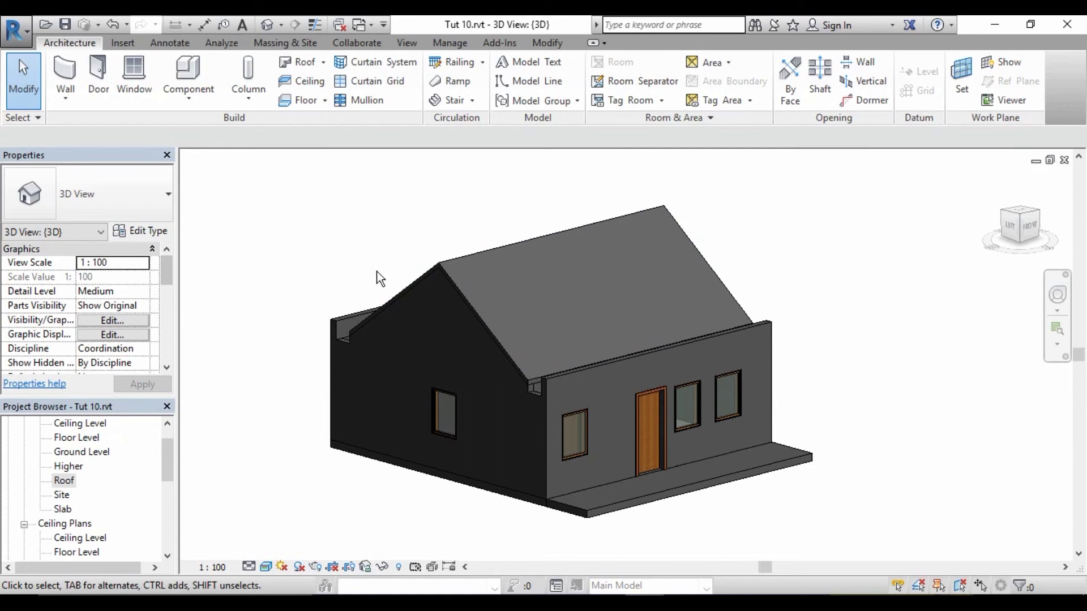
pyautogui.click(439, 267)
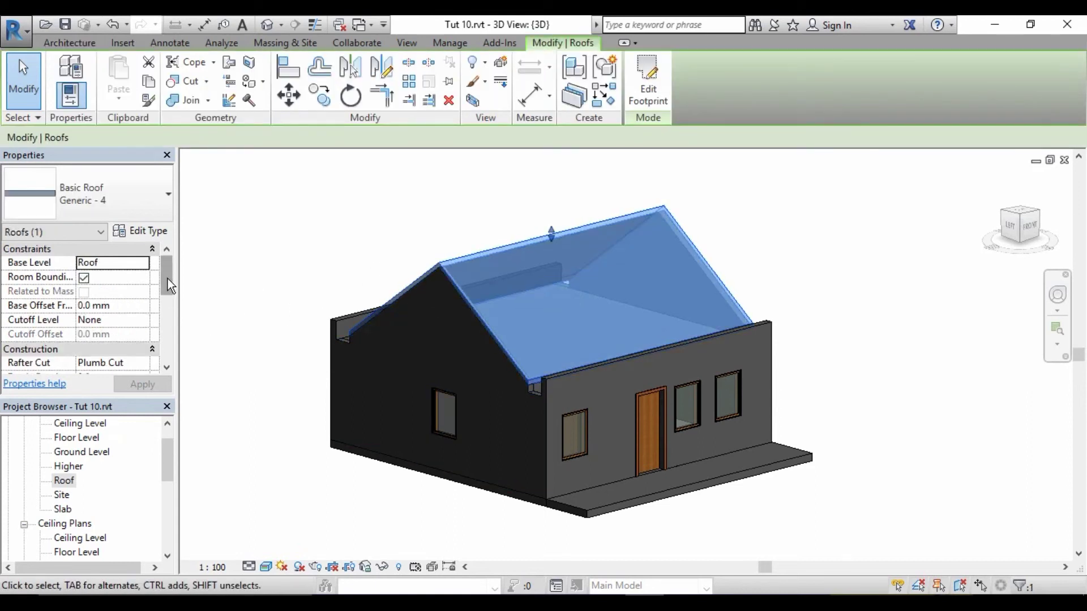
pyautogui.moveTo(167, 279)
pyautogui.mouseDown()
pyautogui.moveTo(172, 347)
pyautogui.moveTo(172, 271)
pyautogui.mouseUp()
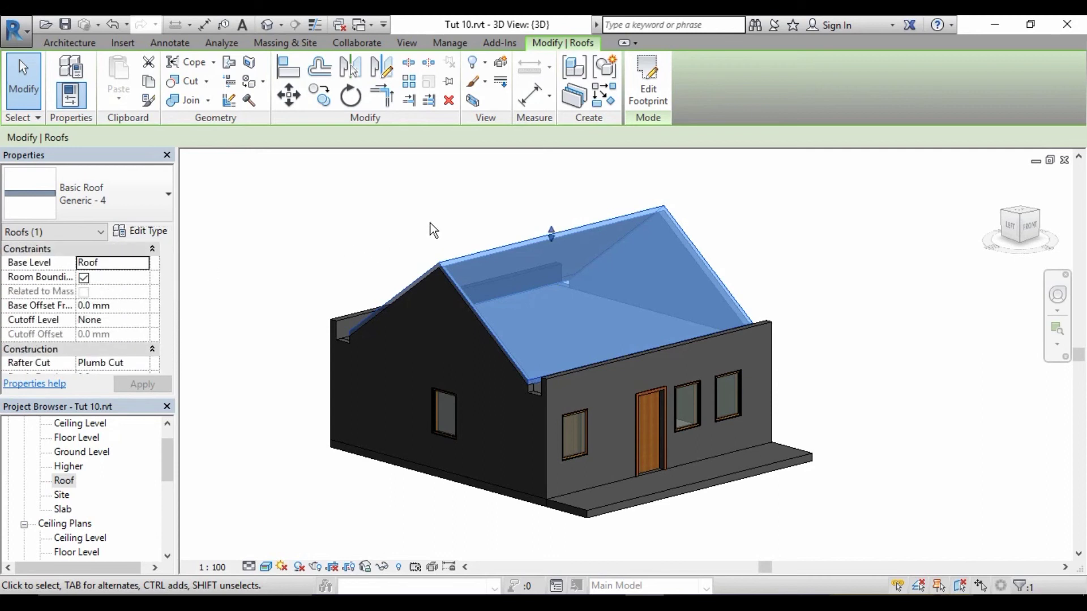